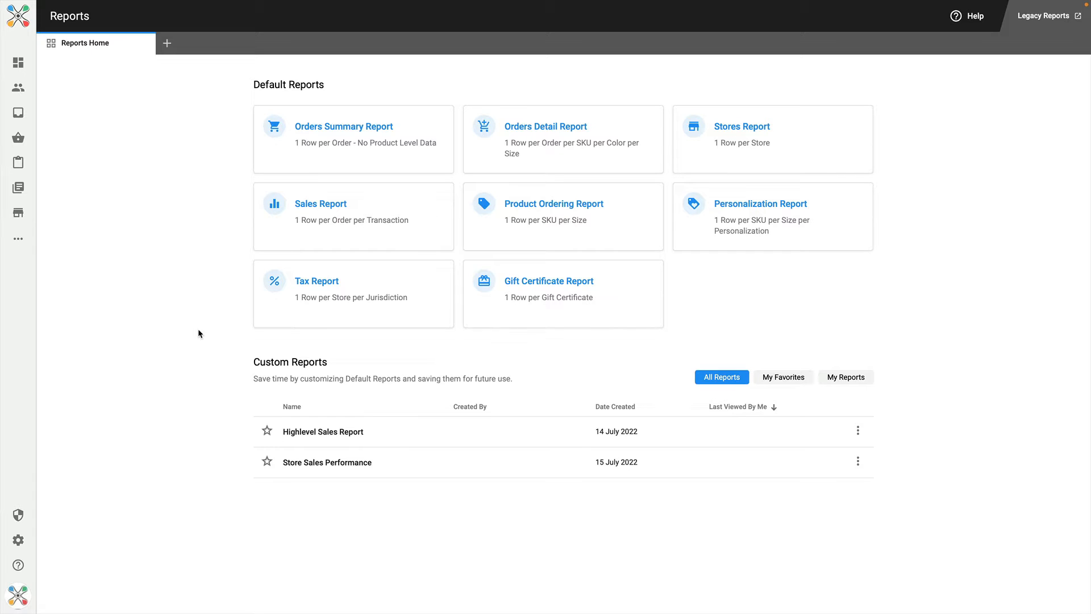
Open the Orders Summary, Orders Detail and Stores reports in separate tabs, and switch back through them to Orders Summary.
left_click(168, 45)
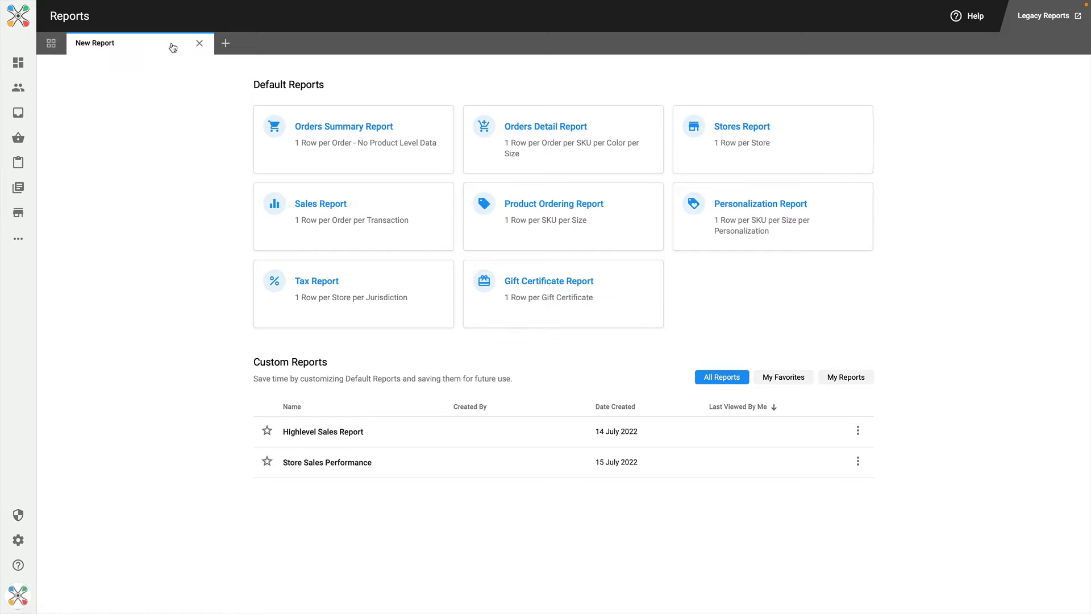
left_click(333, 137)
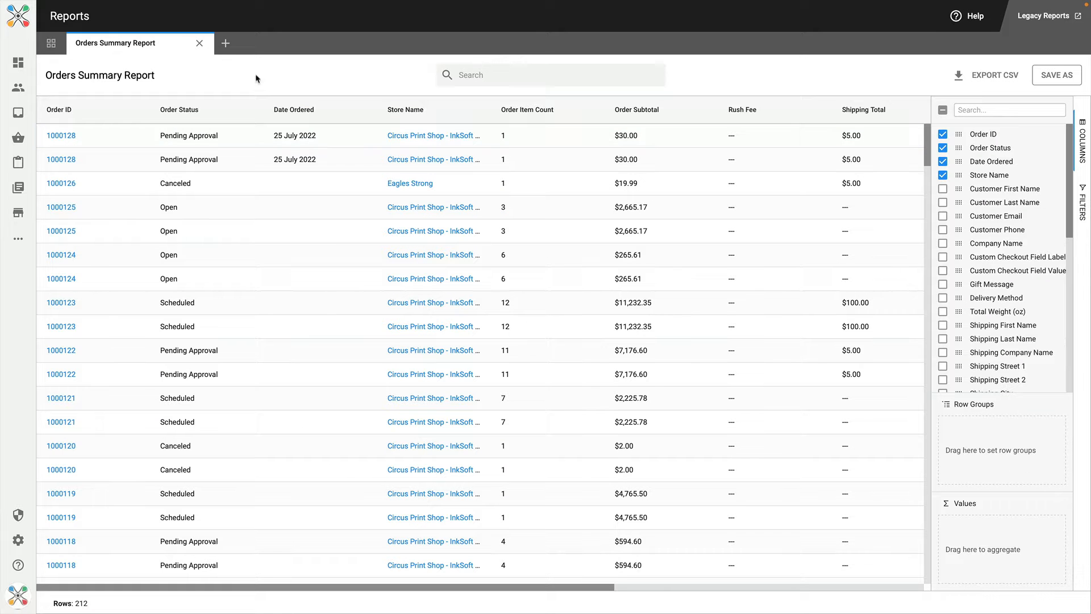
left_click(225, 44)
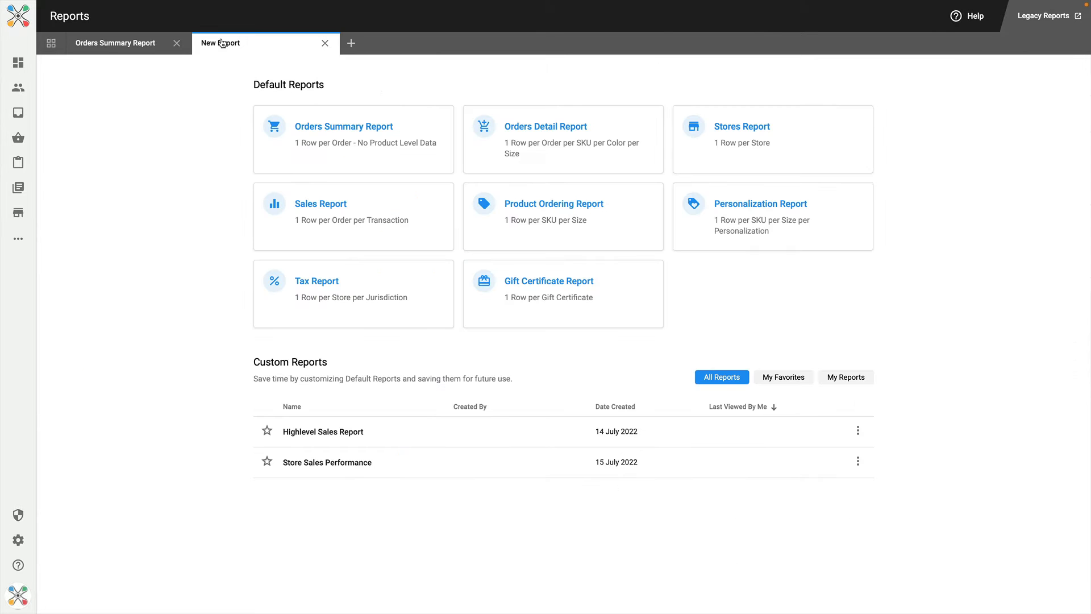
left_click(515, 129)
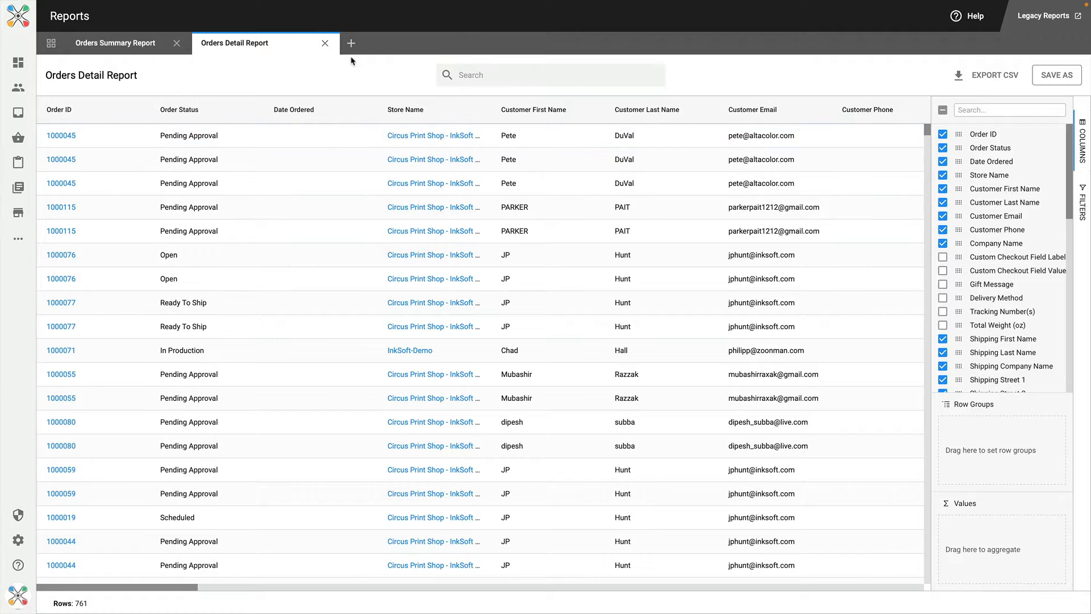
left_click(351, 44)
left_click(755, 138)
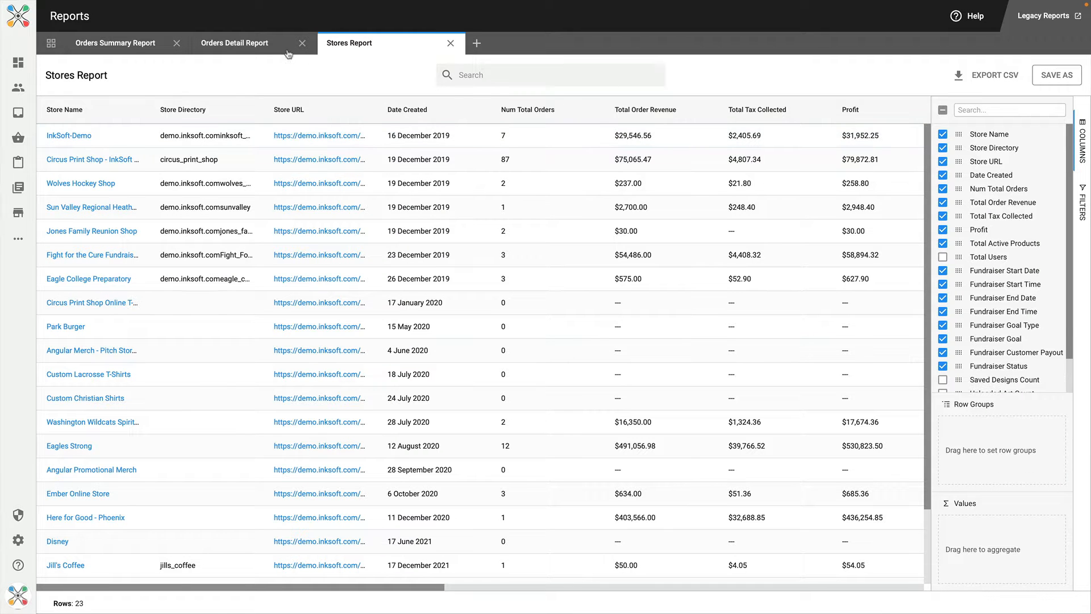
left_click(265, 50)
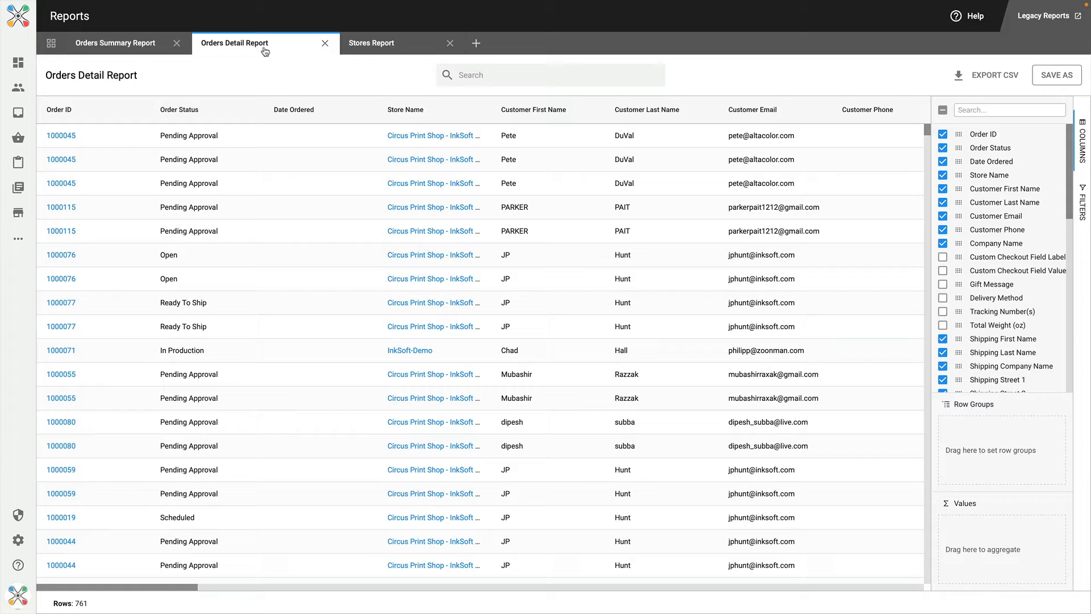
left_click(119, 44)
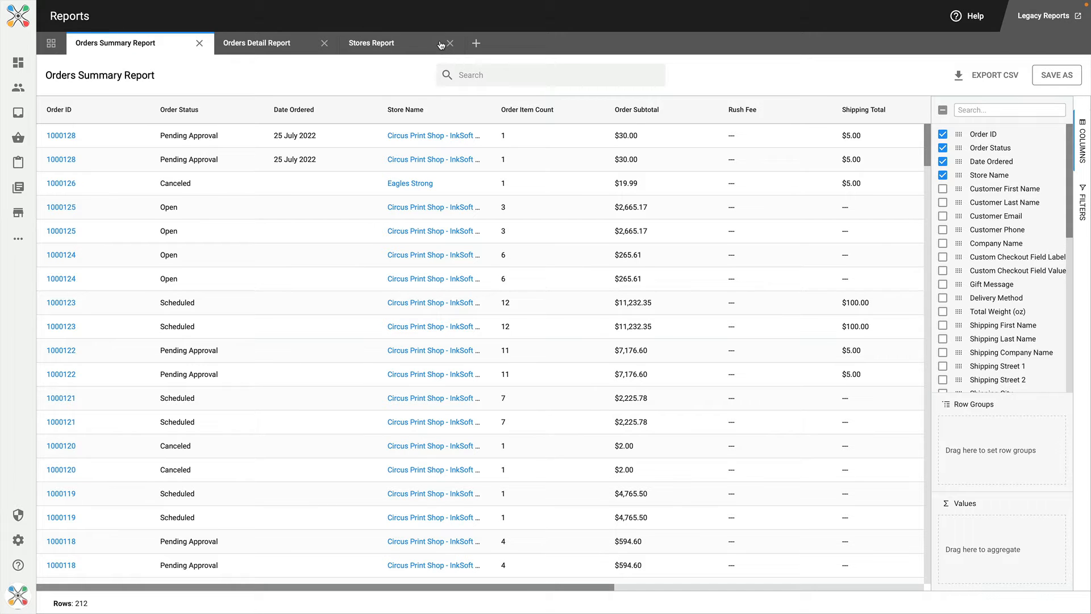
Close the three open report tabs and open a fresh Orders Summary Report from the default reports.
left_click(199, 44)
left_click(199, 44)
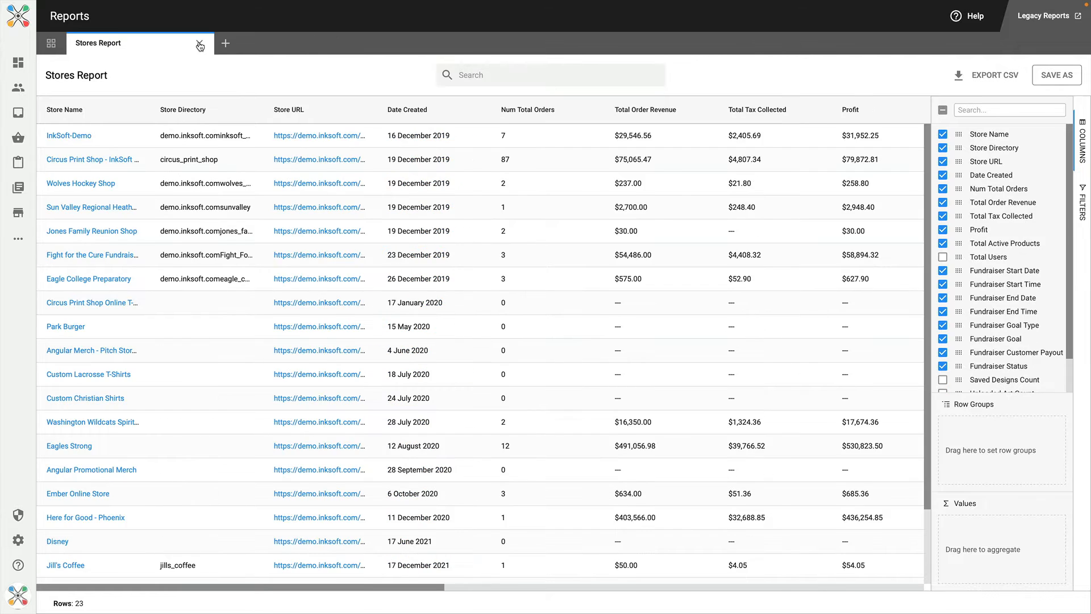
left_click(199, 43)
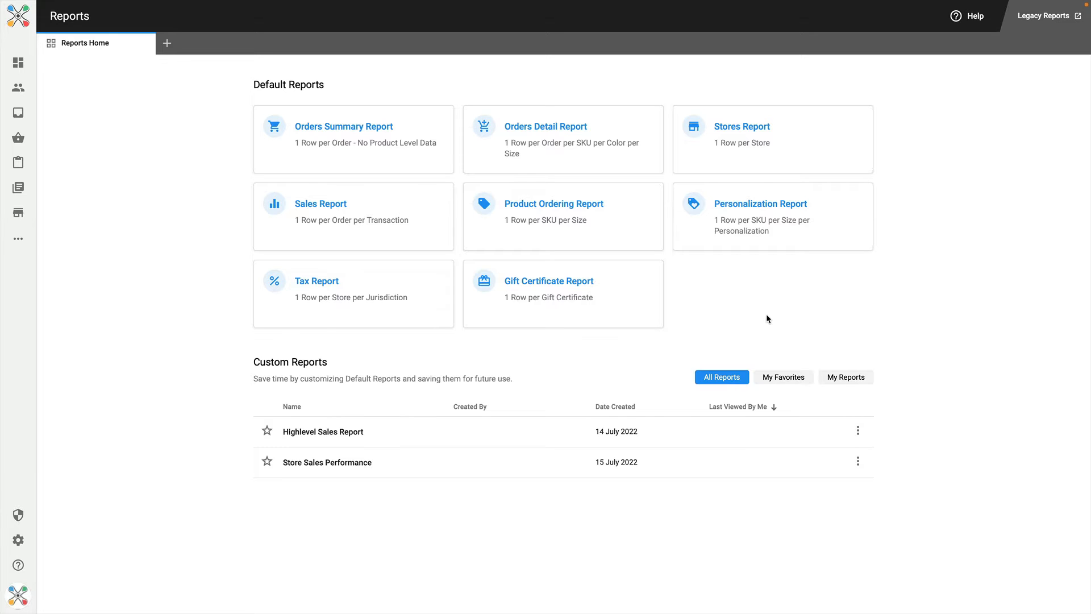
left_click(326, 142)
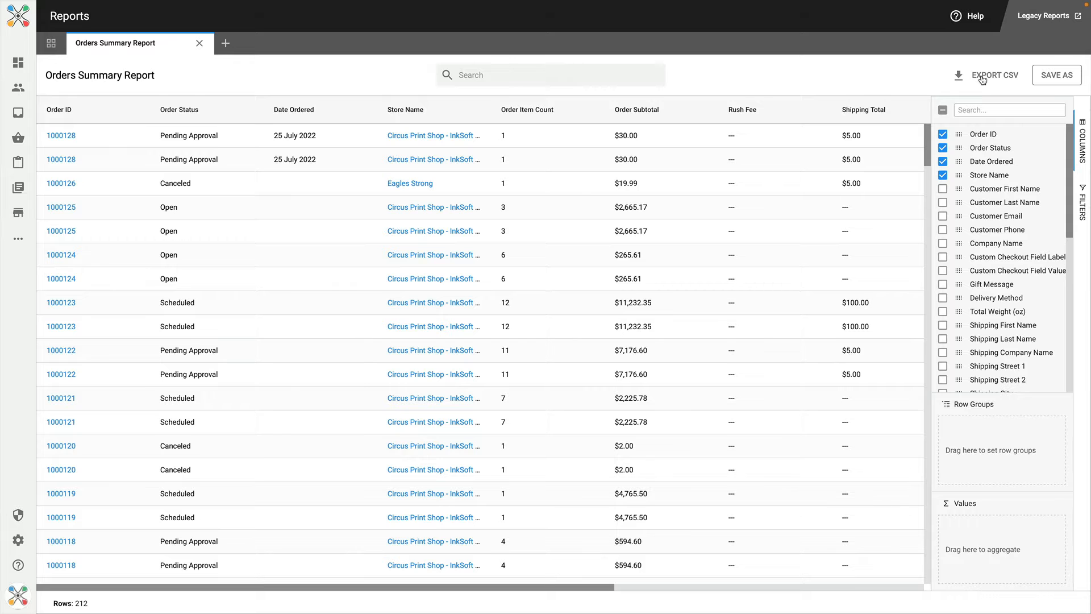
left_click(1050, 78)
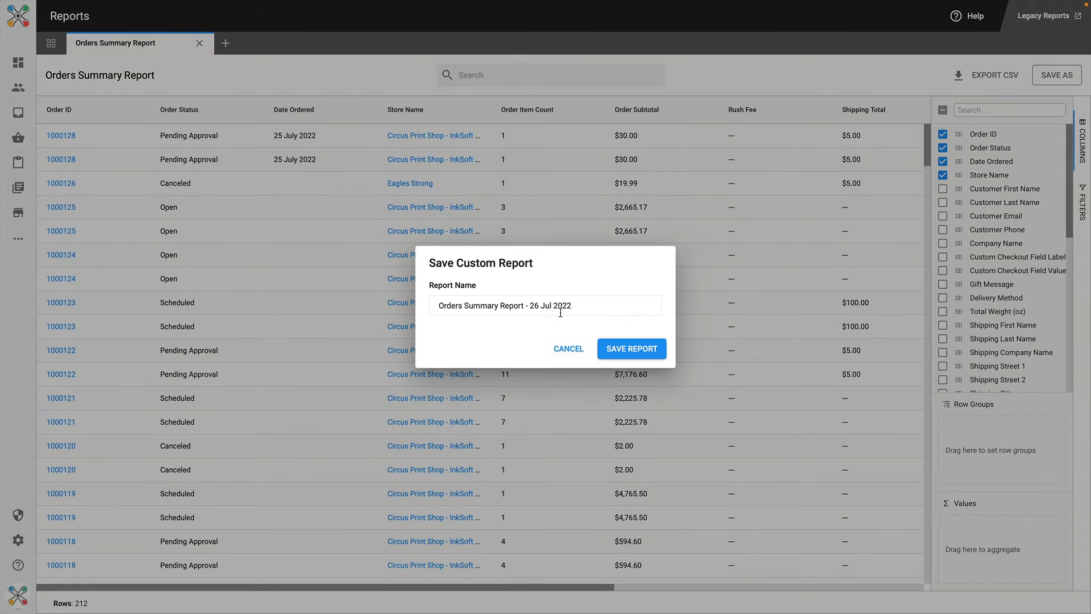
left_click_drag(580, 308, 300, 307)
key("BackSpace")
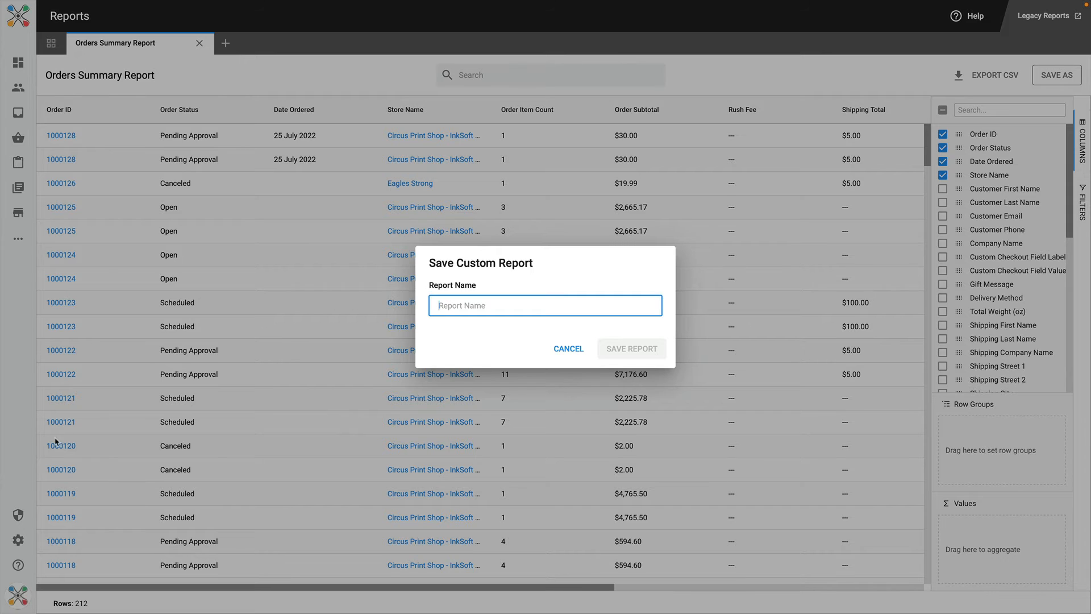
left_click(556, 349)
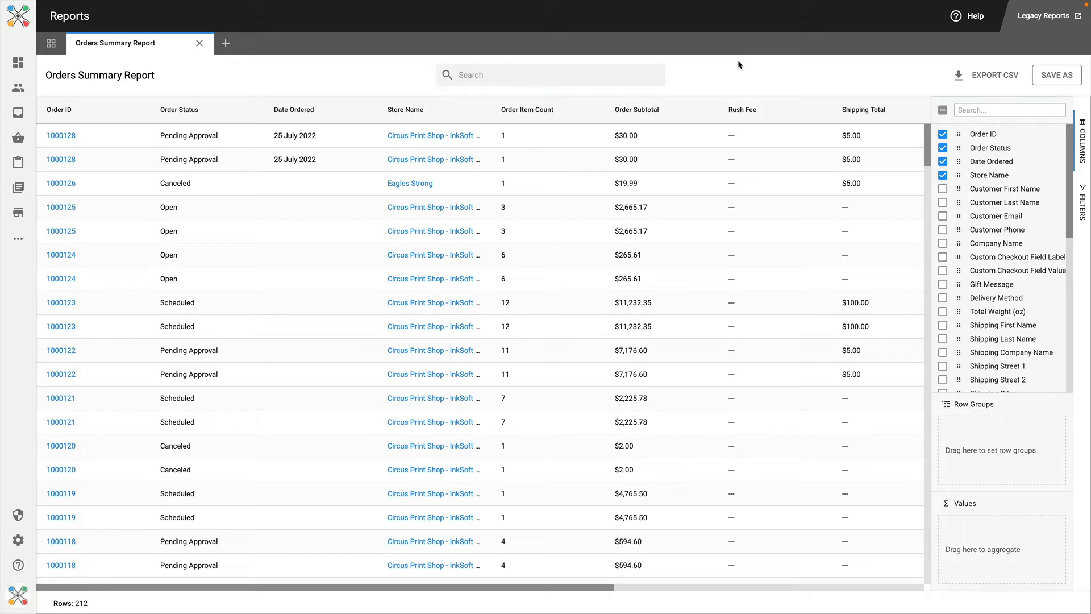
Hide the Order ID column and show the Customer Email column in the Orders Summary Report.
left_click(987, 111)
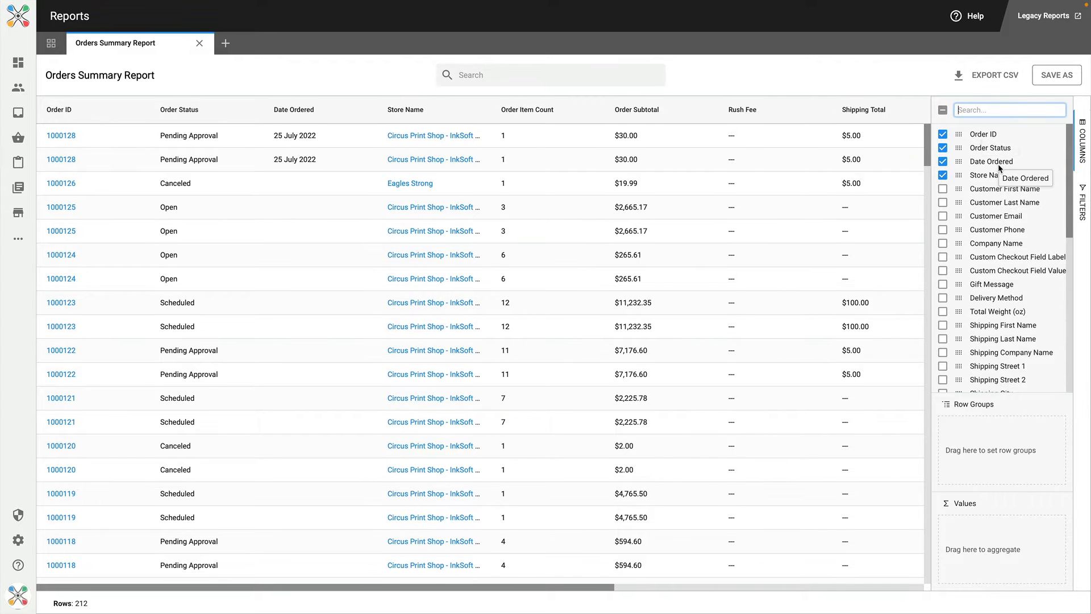
mouse_move(1069, 157)
left_mouse_down()
mouse_move(1068, 259)
mouse_move(1084, 152)
left_mouse_up()
left_click(943, 135)
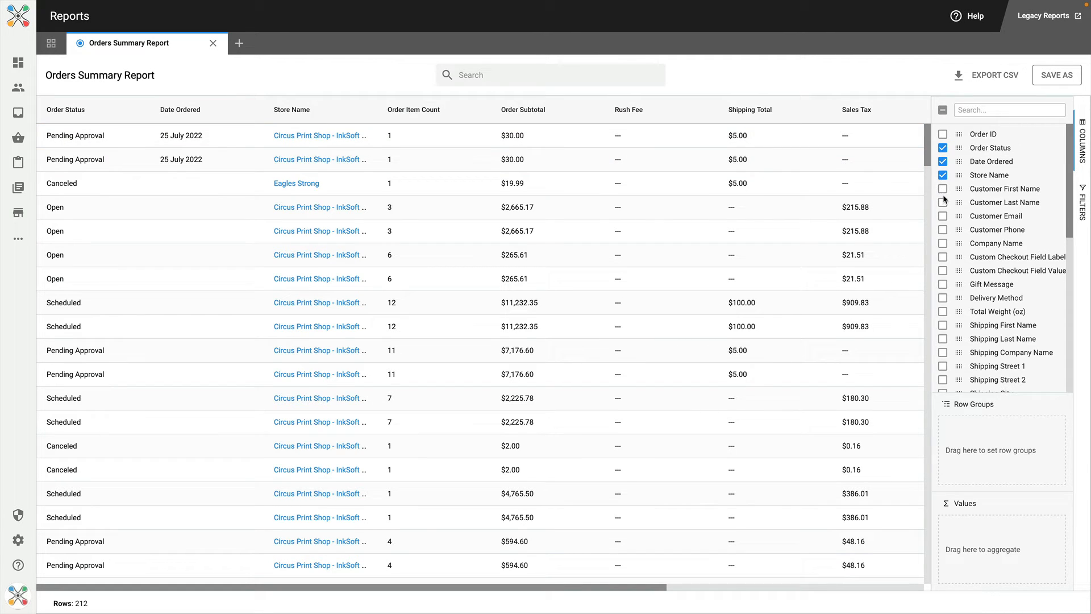
left_click(943, 216)
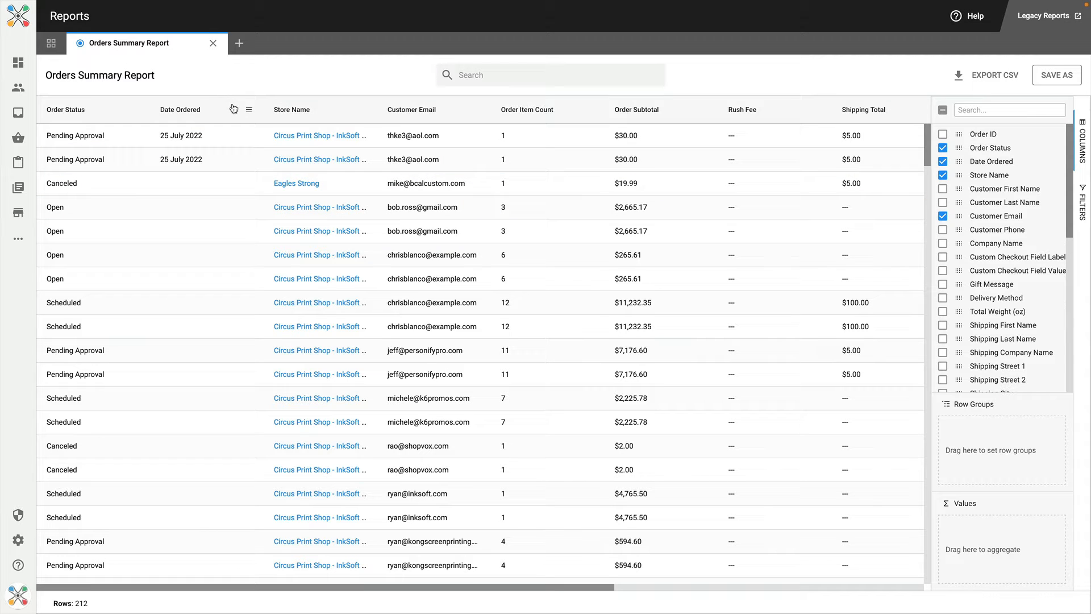
Reorder the report columns so Store Name comes first and Customer Email second.
left_click_drag(234, 108, 292, 112)
left_click_drag(295, 111, 71, 113)
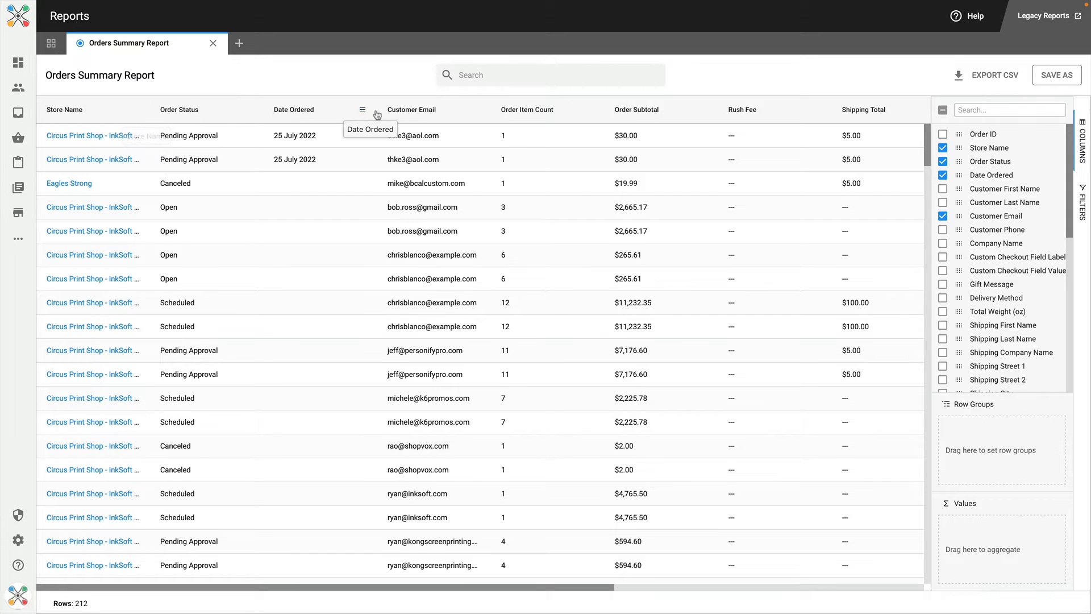
left_click_drag(401, 111, 183, 112)
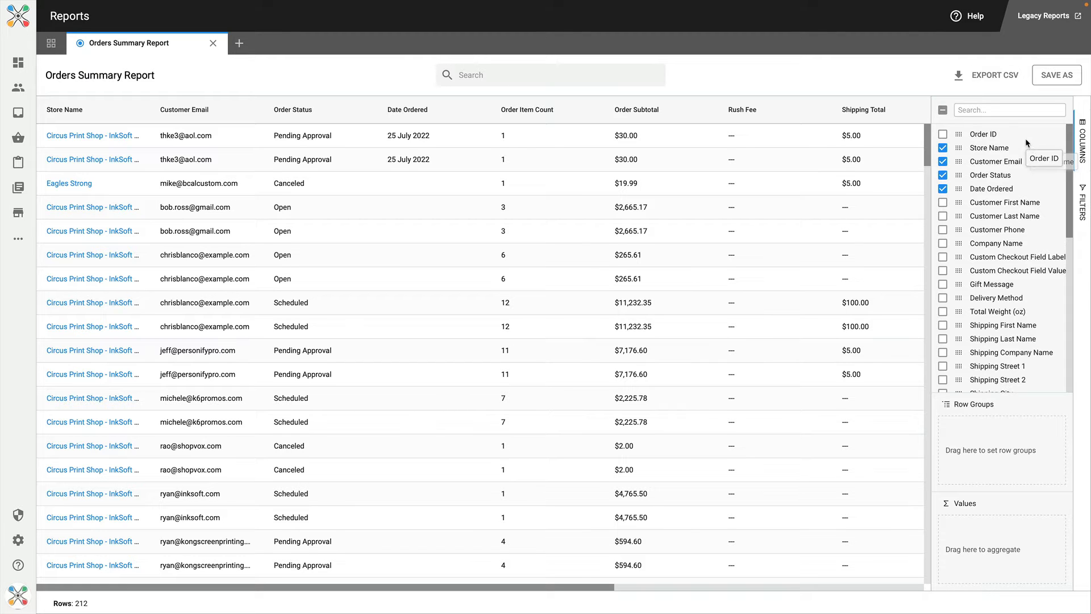
Search the report's available columns for "total".
scroll(1015, 199, "down", 2)
scroll(1014, 199, "down", 5)
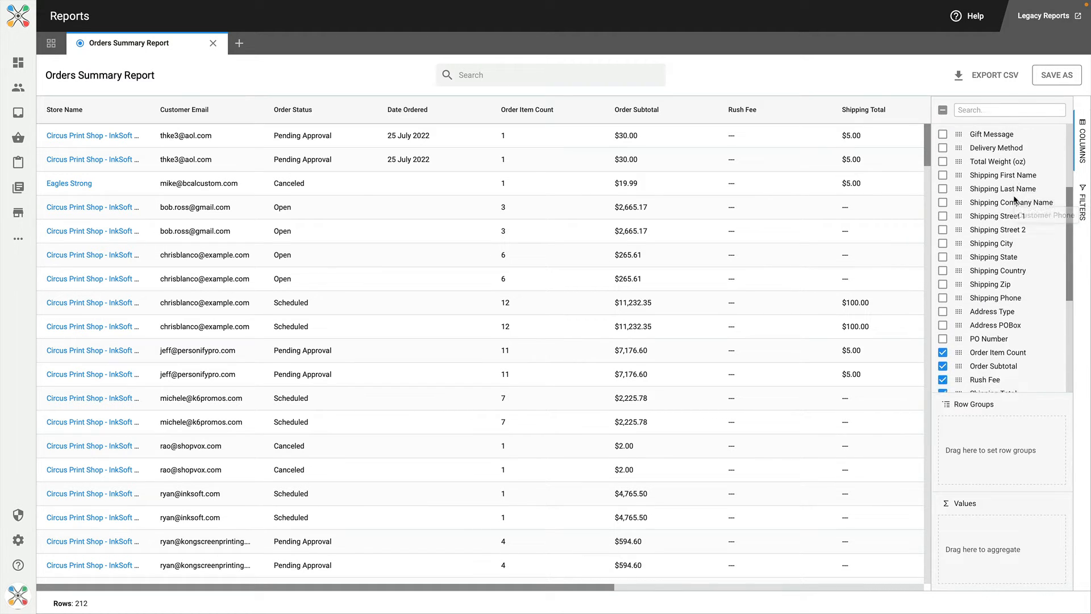
scroll(1015, 199, "up", 6)
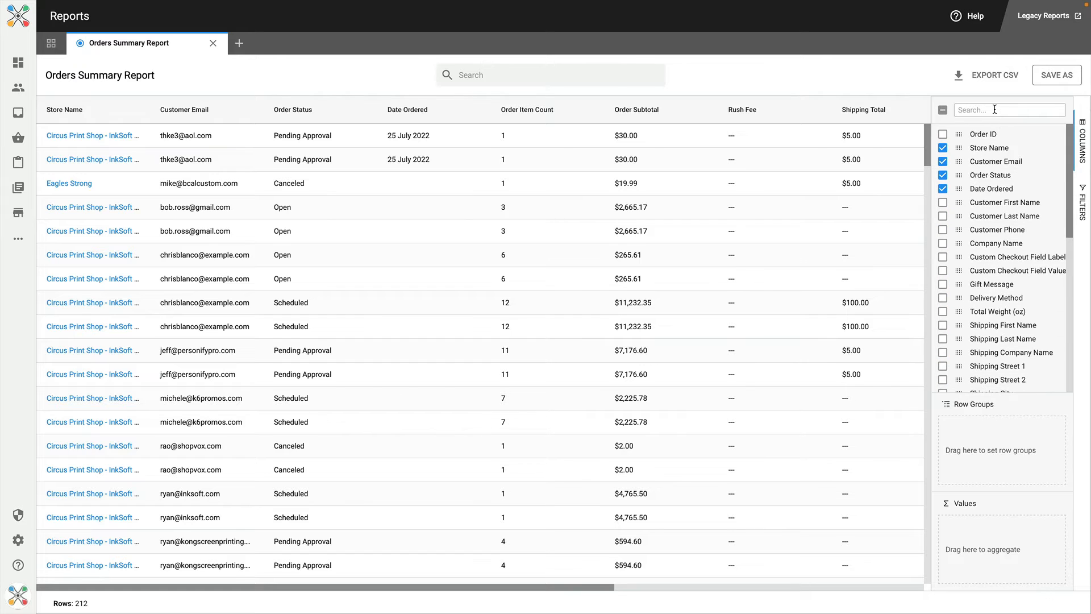
left_click(994, 109)
type("total")
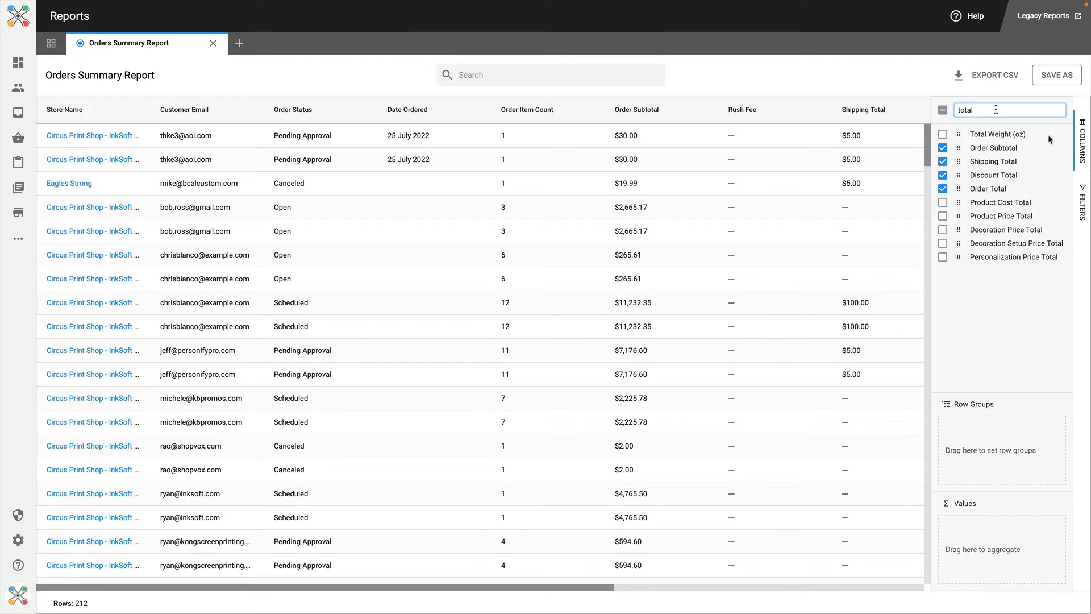
Examine the fields available for filtering the report, including the condition options for Gift Message.
left_click(1079, 202)
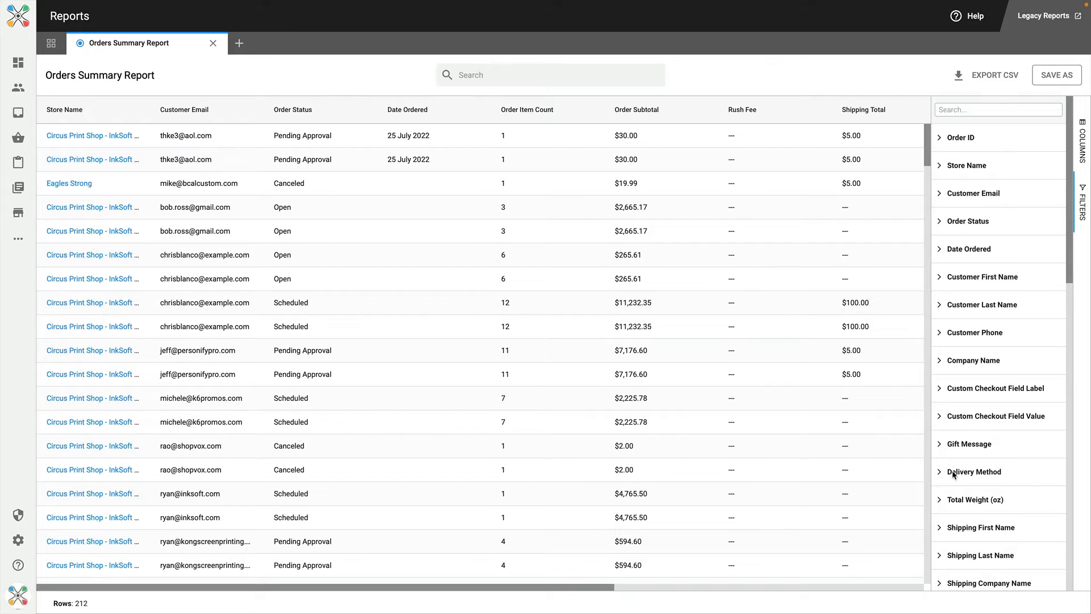
left_click(941, 445)
left_click(970, 478)
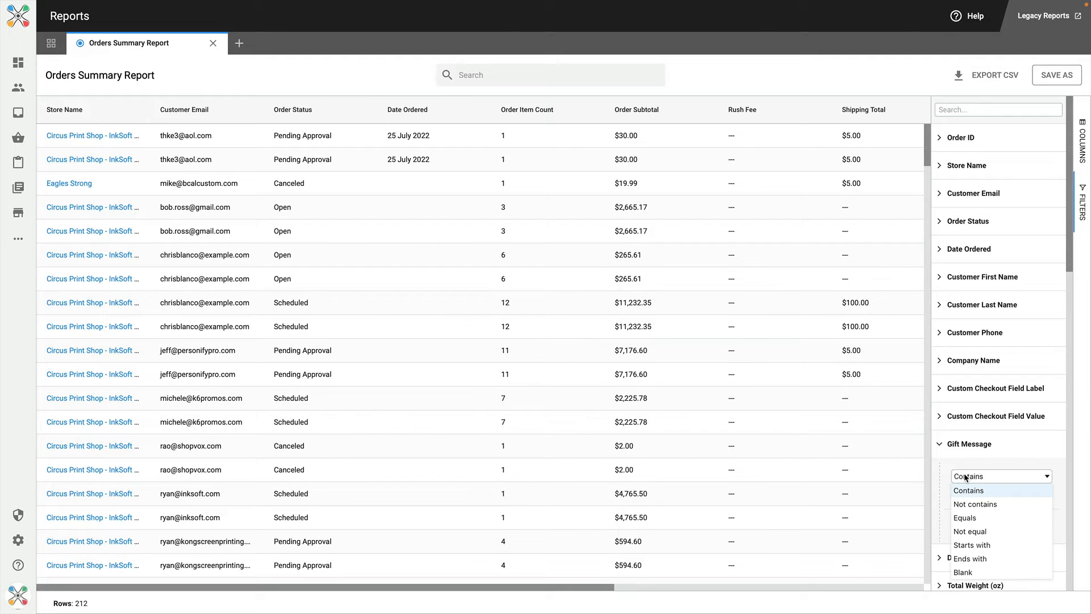
left_click(946, 445)
scroll(979, 403, "down", 2)
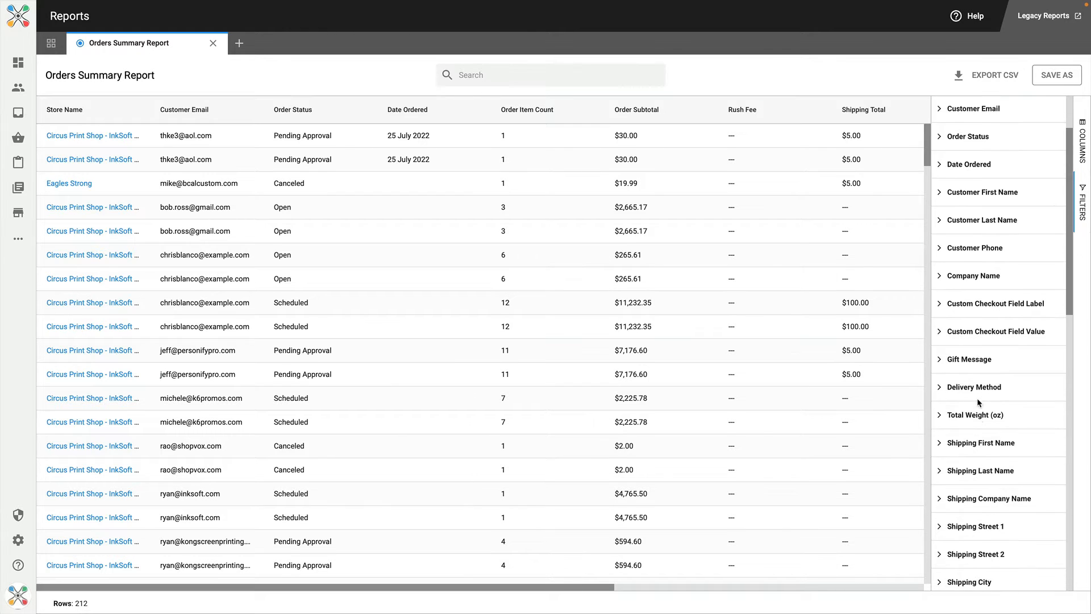
scroll(979, 402, "down", 15)
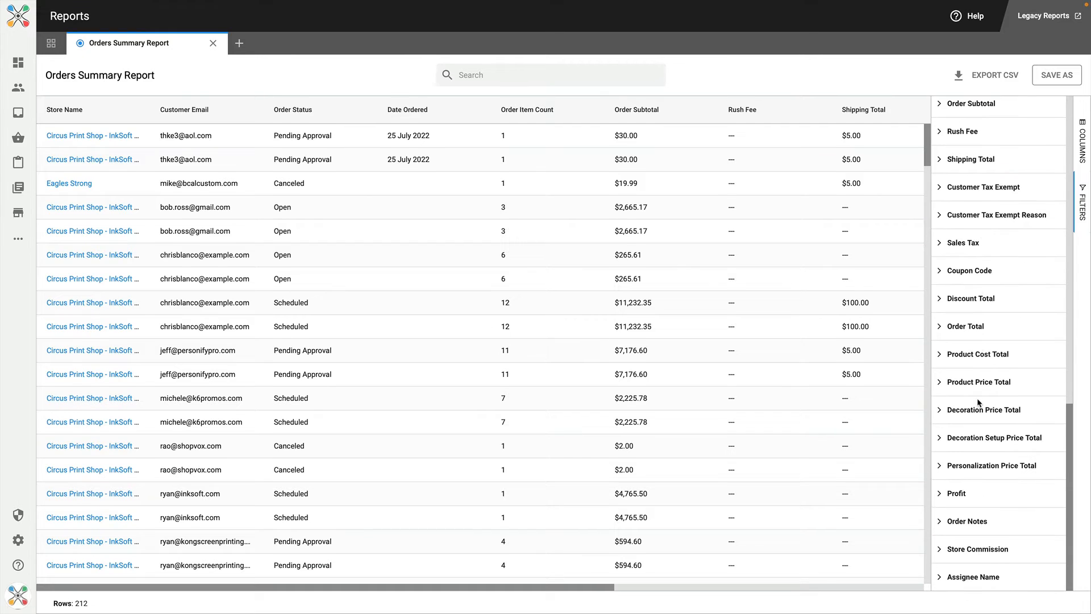
Return to the column choices narrowed to "total" and show all matching columns in the report.
left_click(1083, 136)
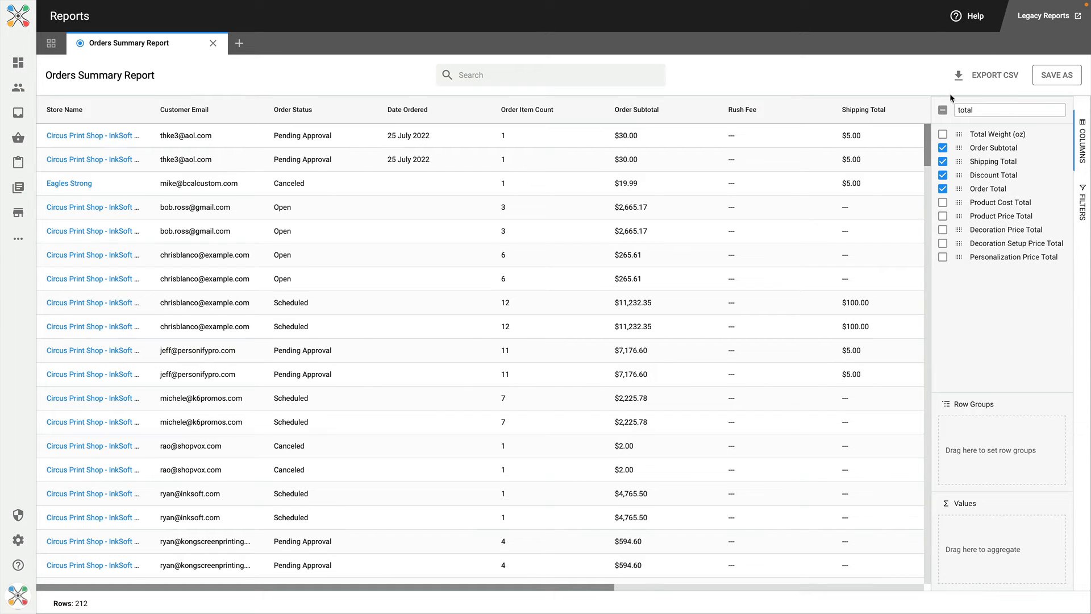
left_click(943, 110)
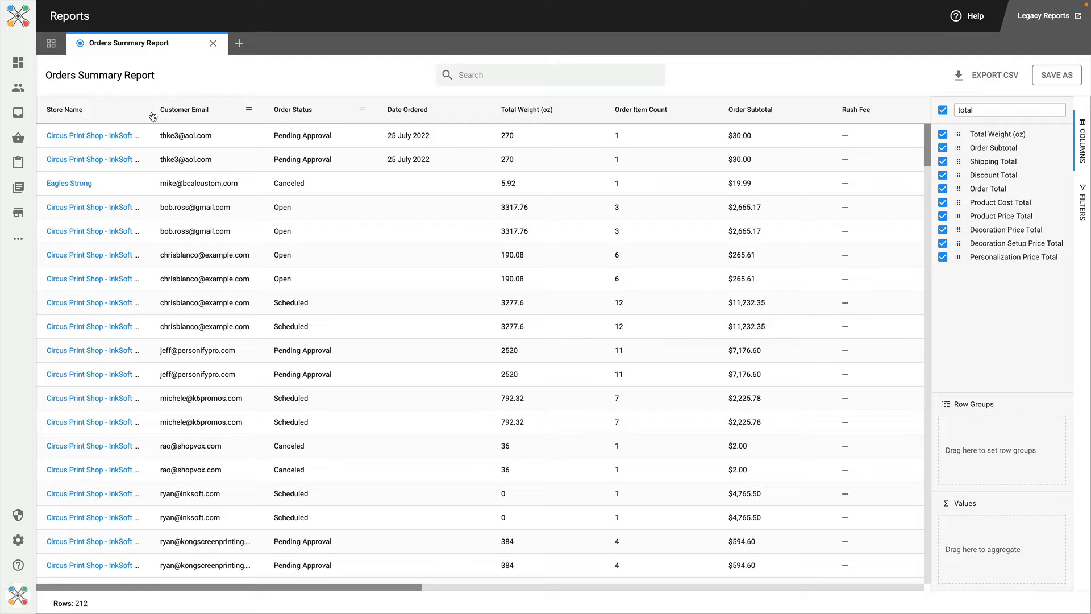
Sort the report by Store Name, reverse the order, and remove the sort again.
left_click(95, 110)
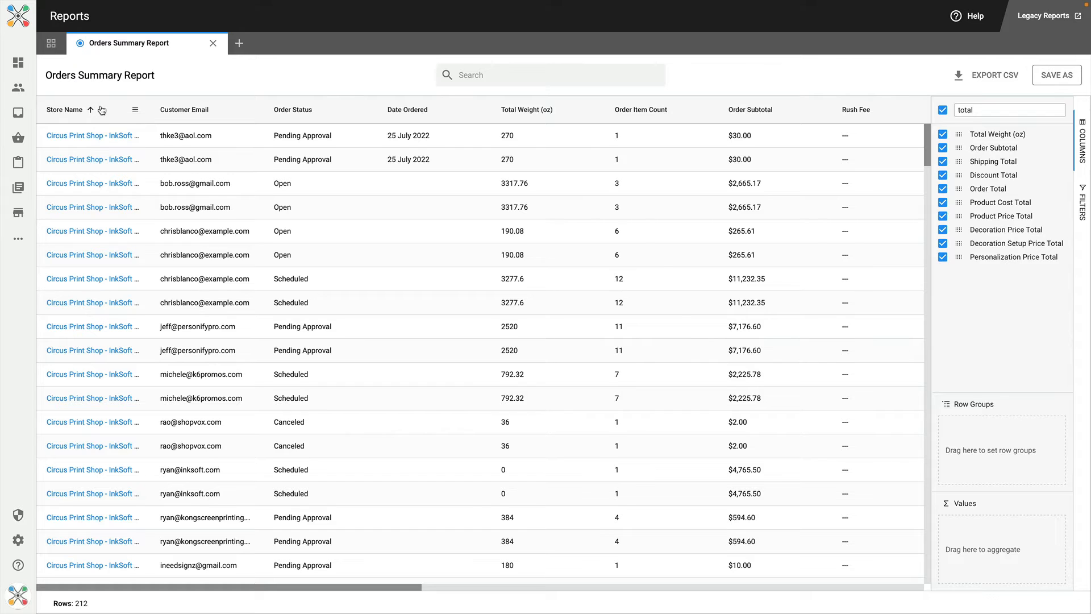
left_click(102, 110)
left_click(102, 110)
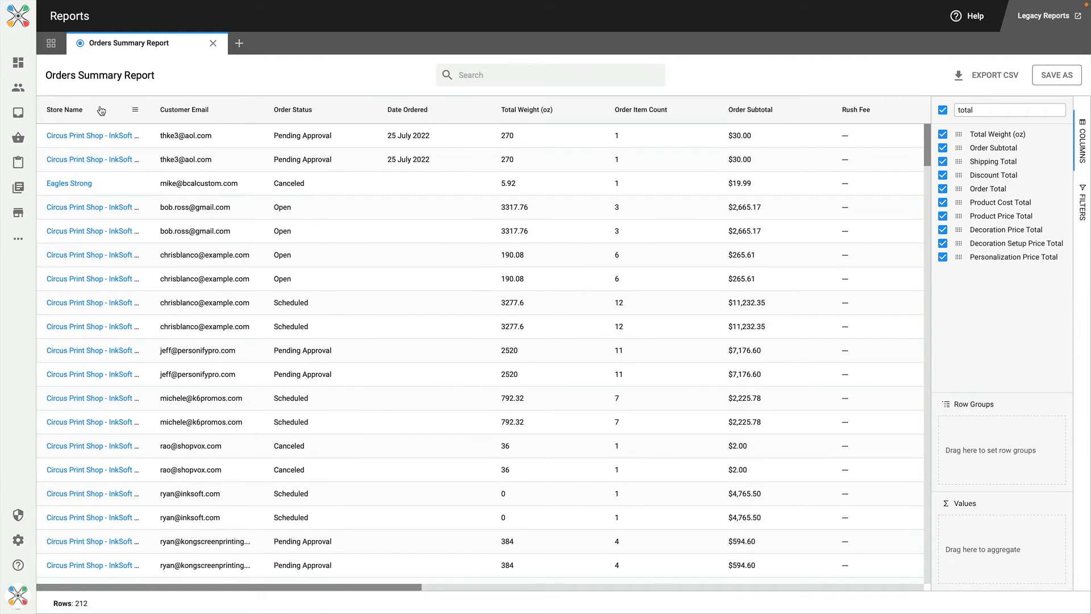
Pin the Store Name column with the Pin Left option and check it against horizontal scrolling.
left_click(137, 114)
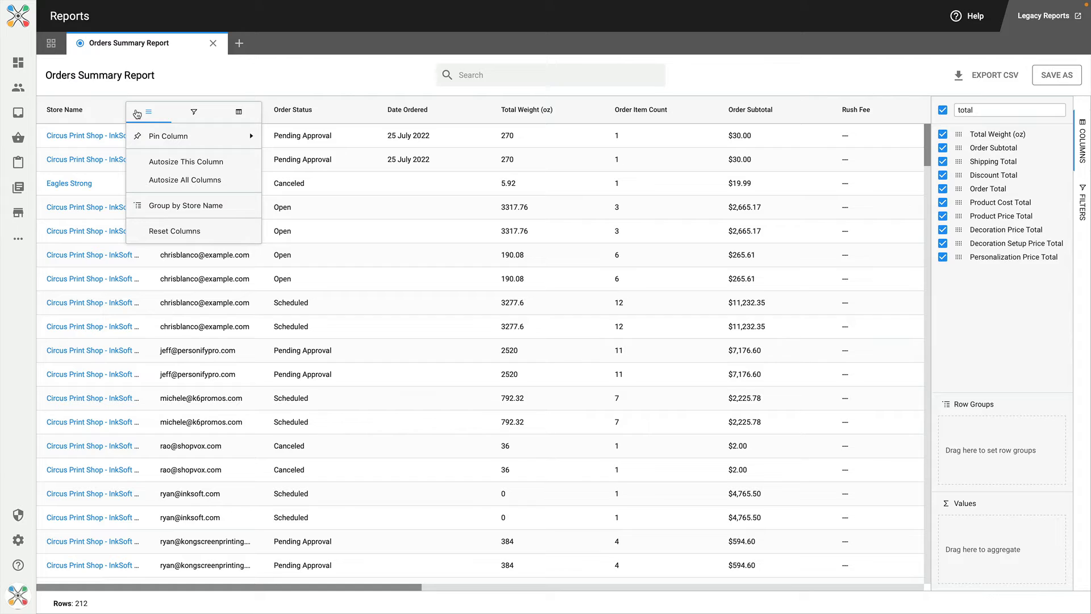
mouse_move(169, 138)
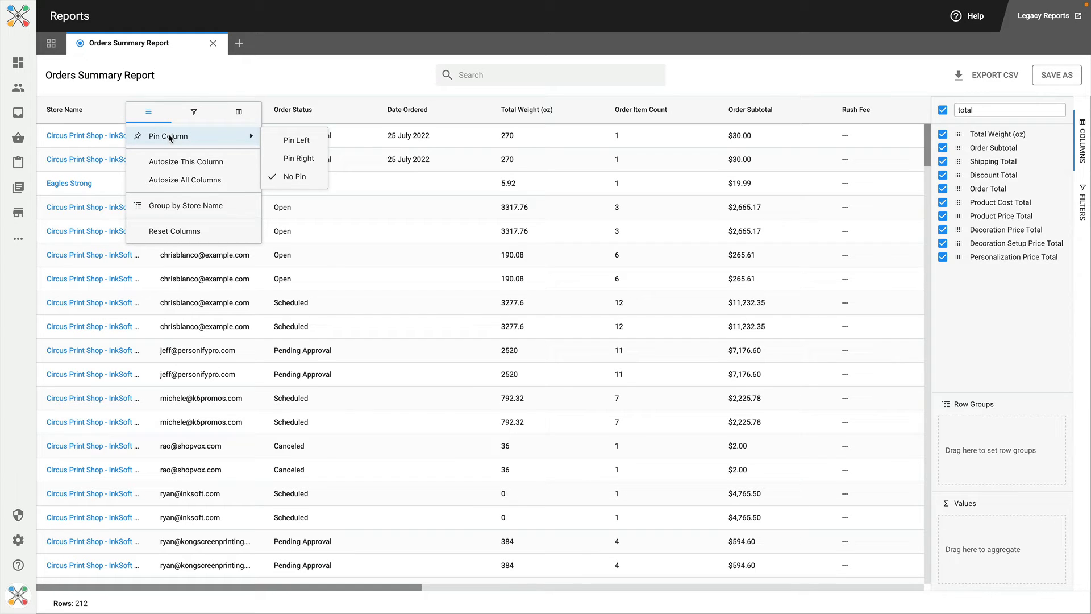
left_click(296, 142)
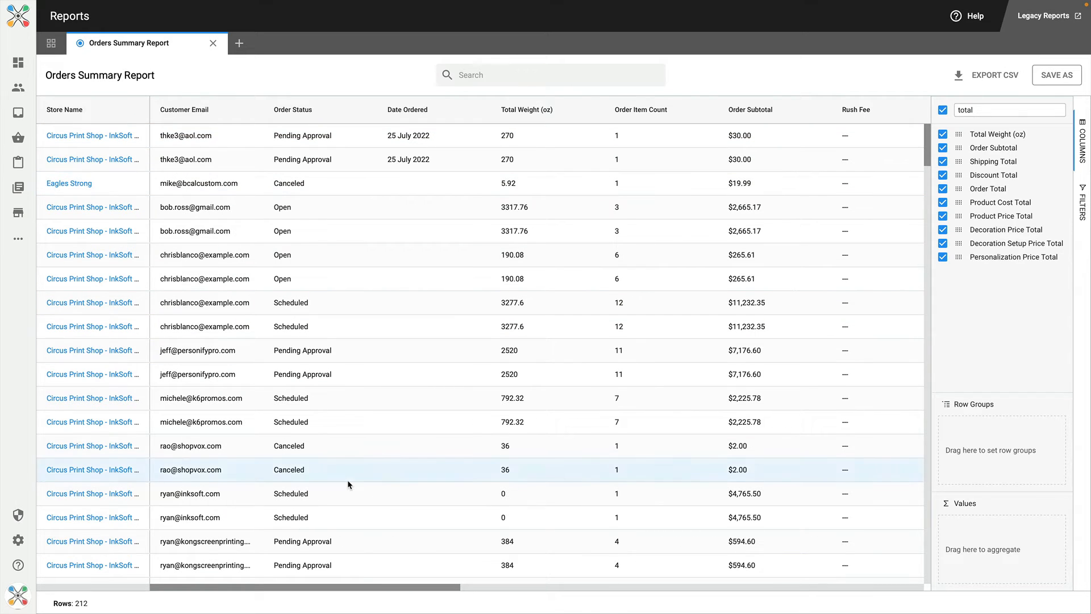
left_click_drag(382, 587, 349, 586)
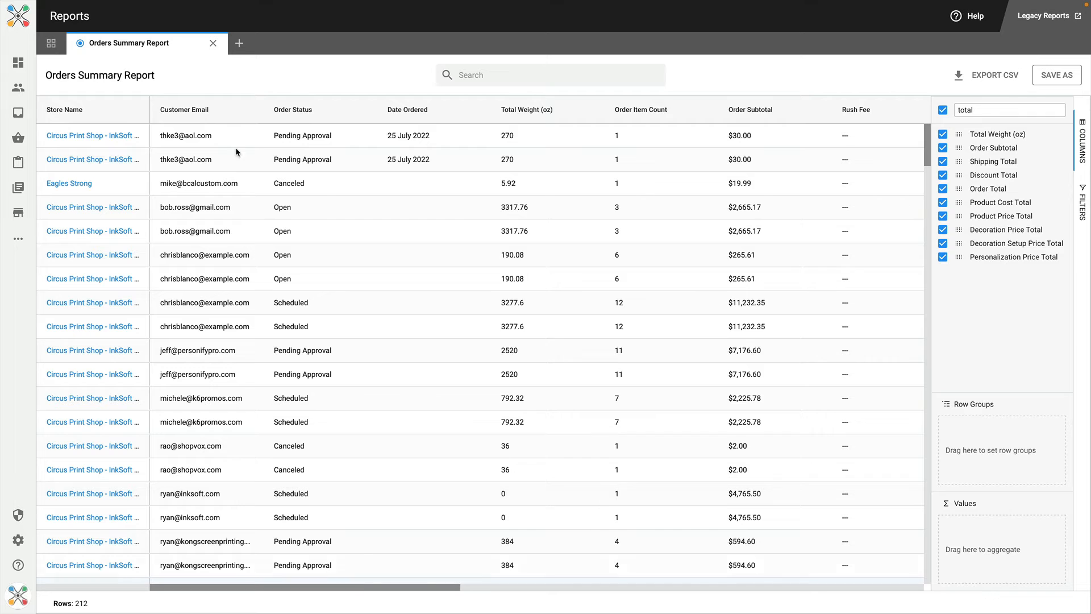
Pin the Customer Email column with the Pin Left option, beside Store Name.
left_click(249, 111)
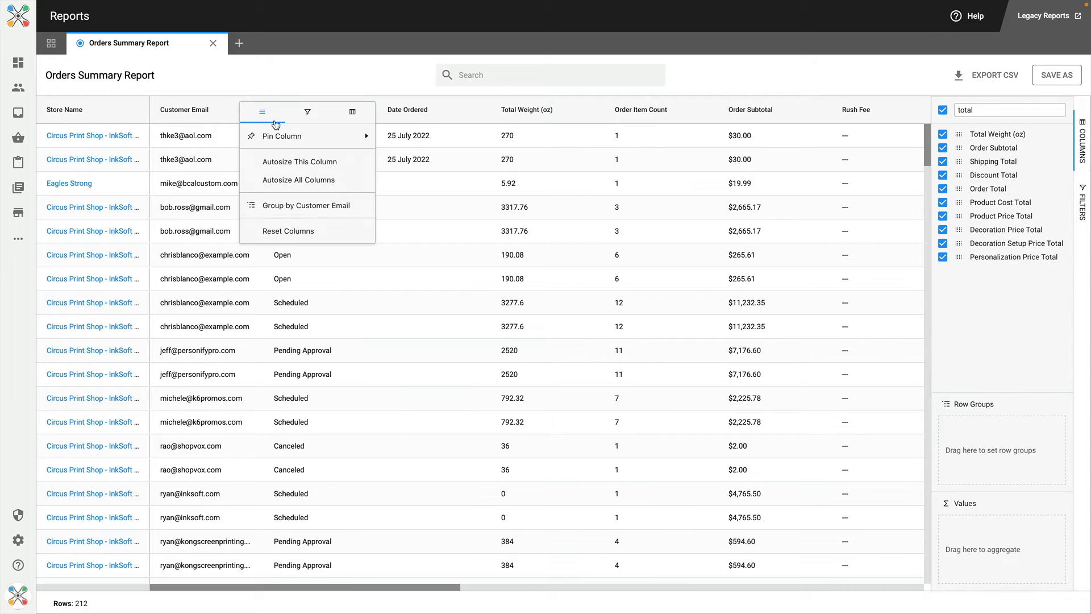
mouse_move(358, 141)
left_click(407, 139)
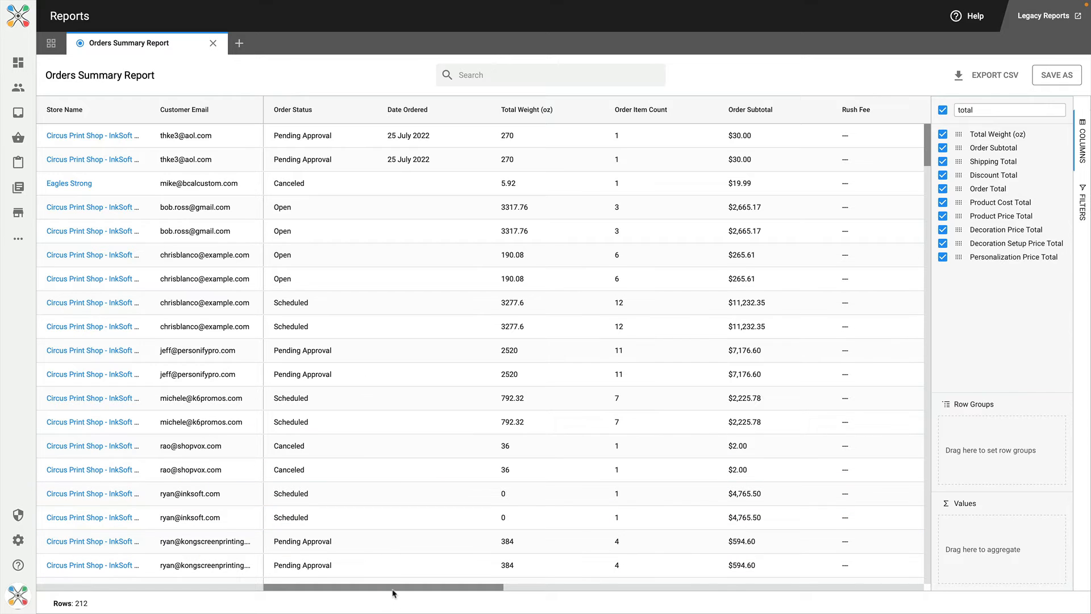
Unpin the Customer Email column with the No Pin option and autosize the Store Name column.
left_click_drag(393, 587, 332, 589)
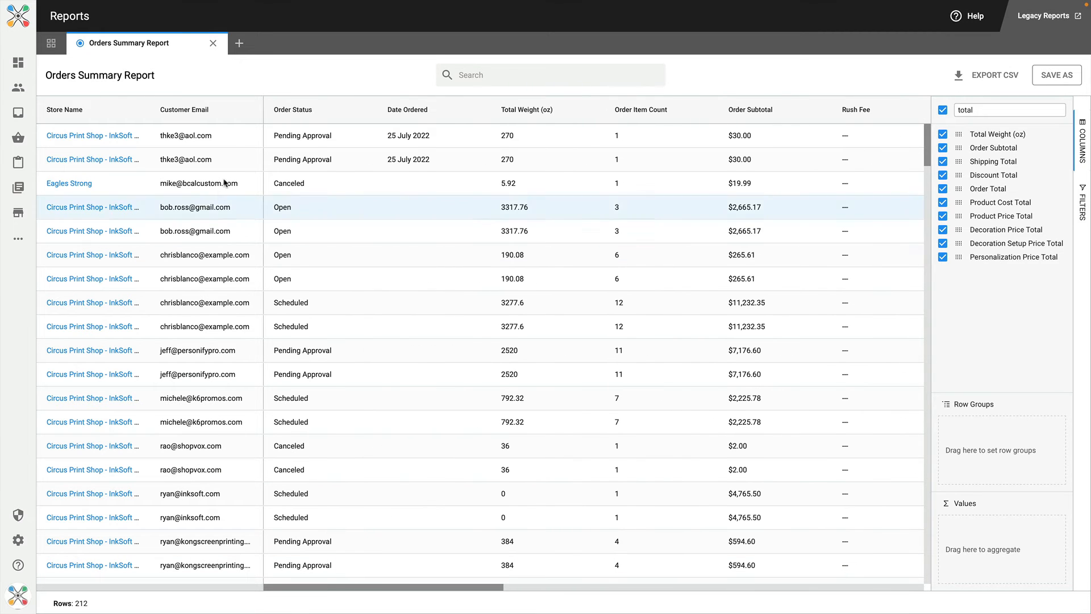
left_click(248, 113)
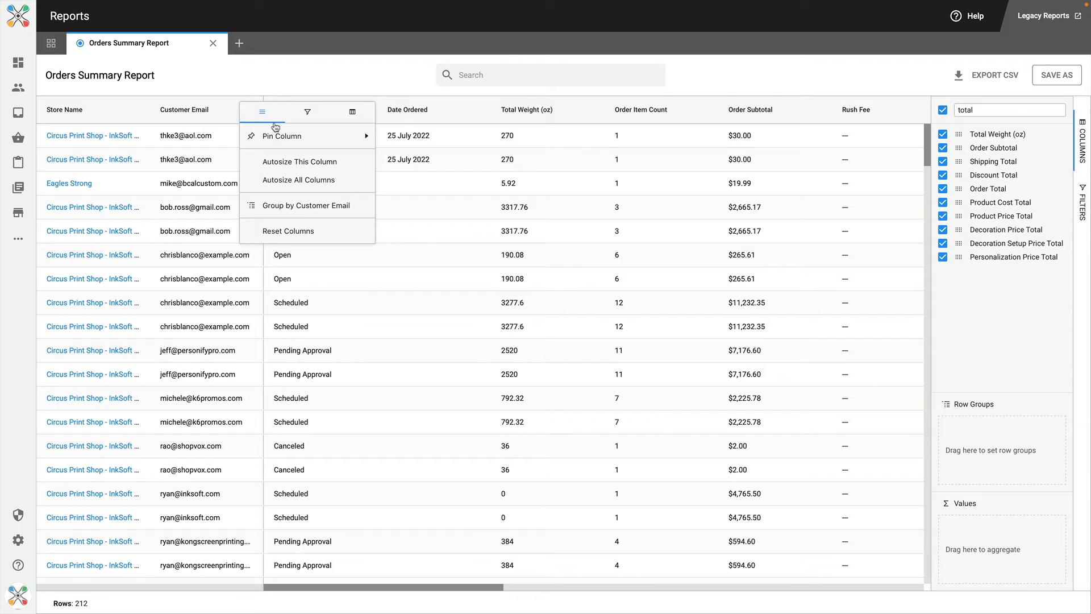
mouse_move(292, 137)
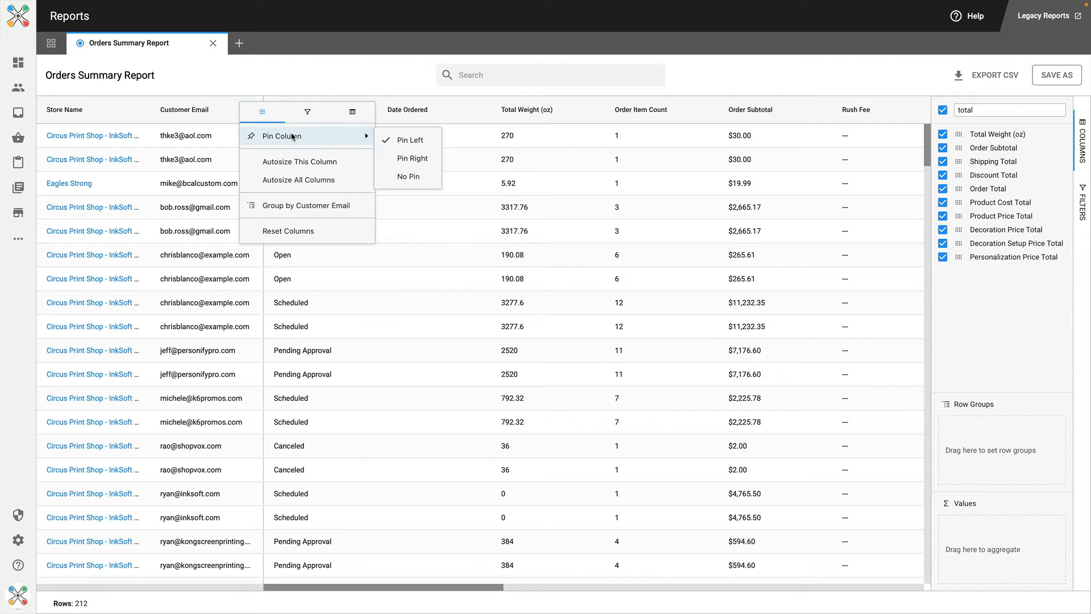
left_click(418, 178)
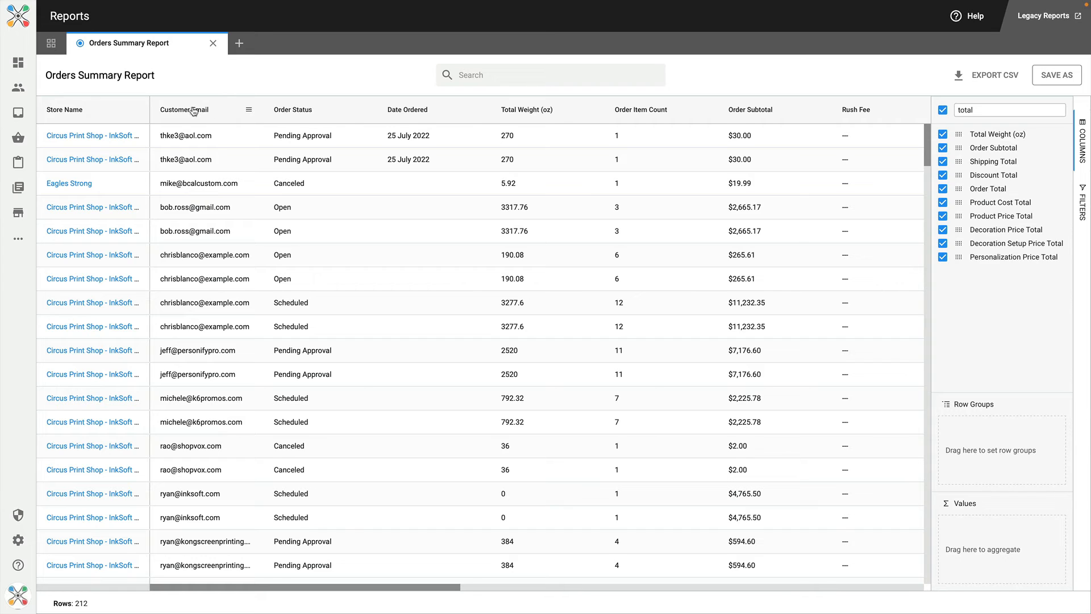
left_click(136, 111)
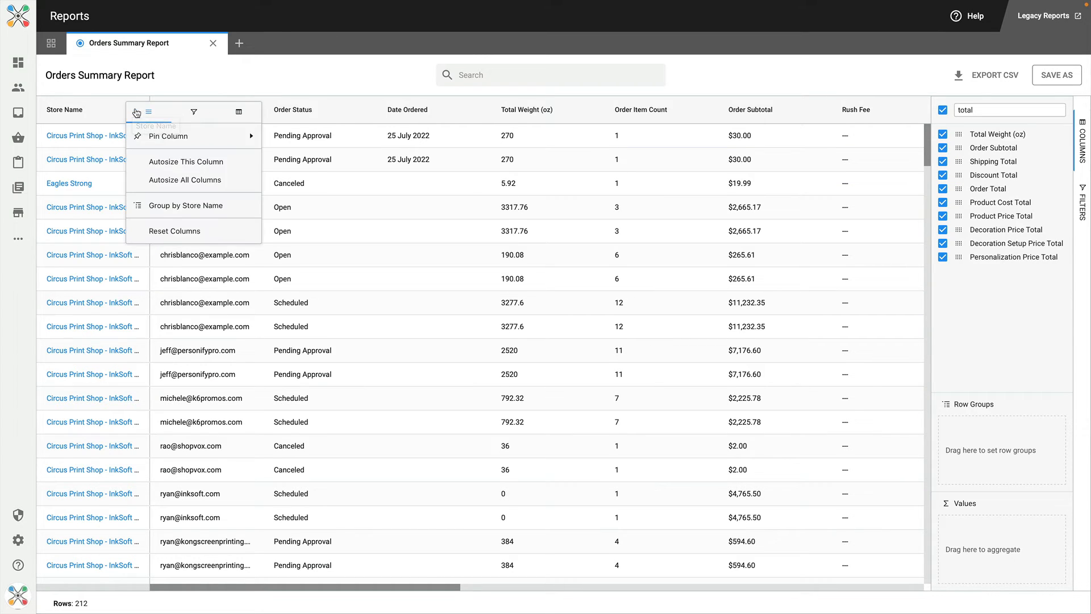
left_click(194, 164)
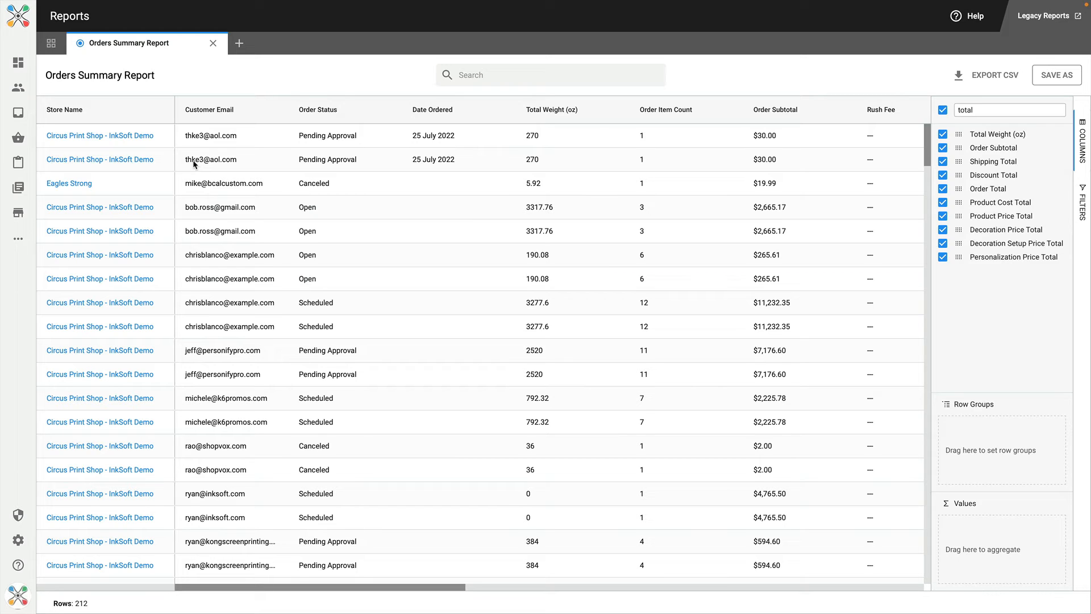
Group the report by Store Name and inspect the orders inside the Circus Print Shop group, collapsing it again.
left_click(161, 111)
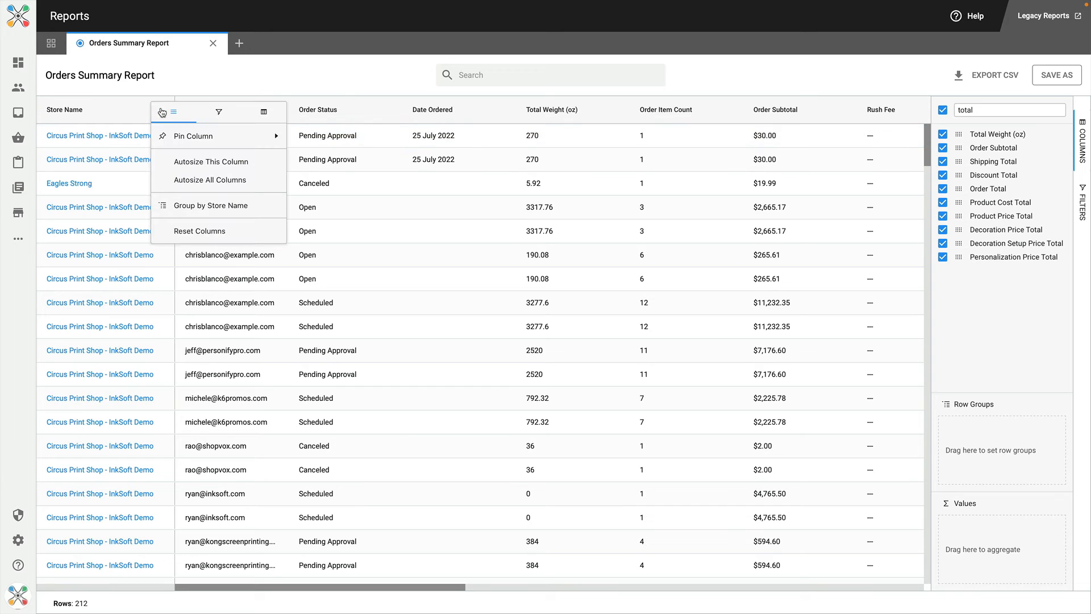
left_click(192, 206)
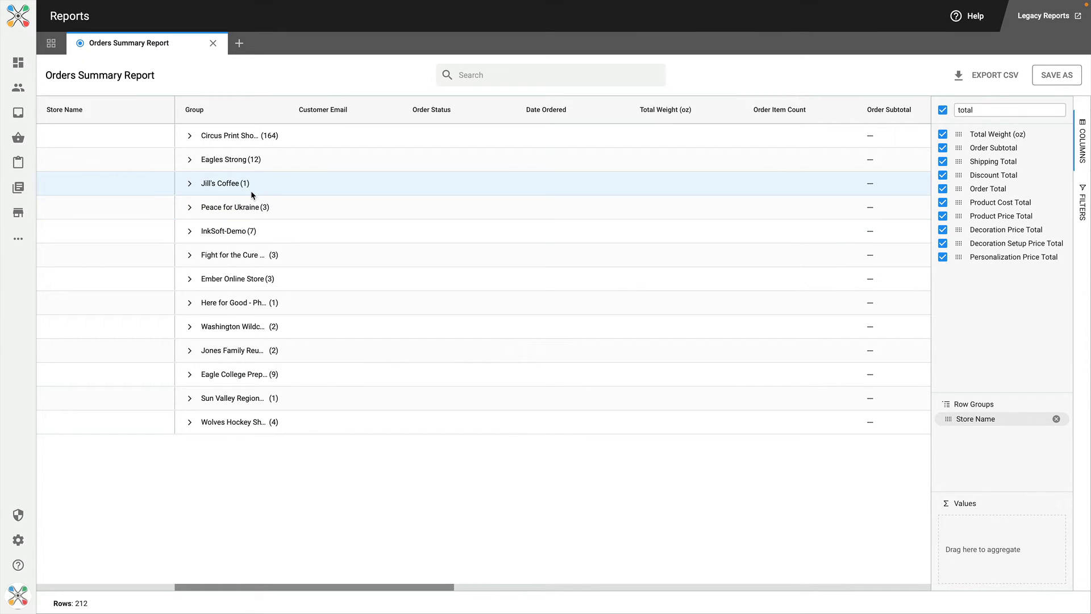
left_click(191, 137)
left_click(190, 136)
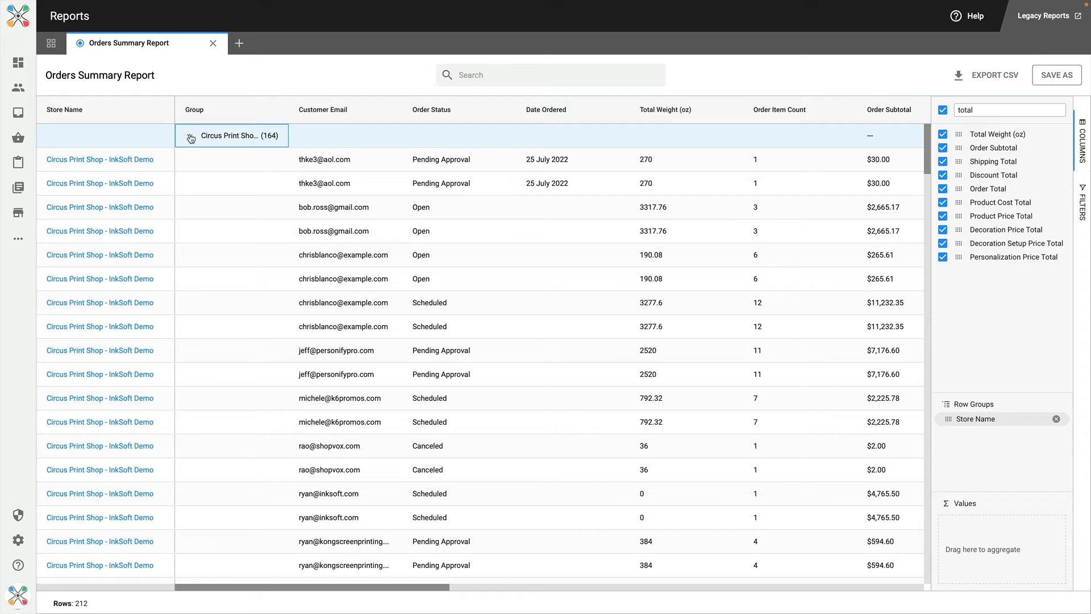
left_click(191, 138)
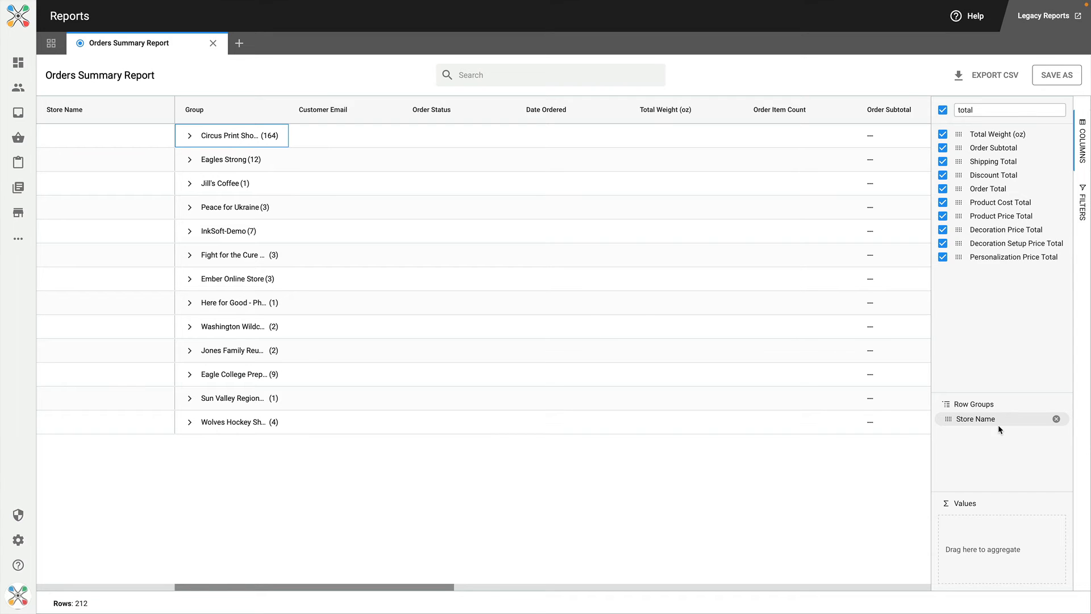
Remove the Store Name row group and add it back as a row group from the unfiltered column list.
left_click(1055, 419)
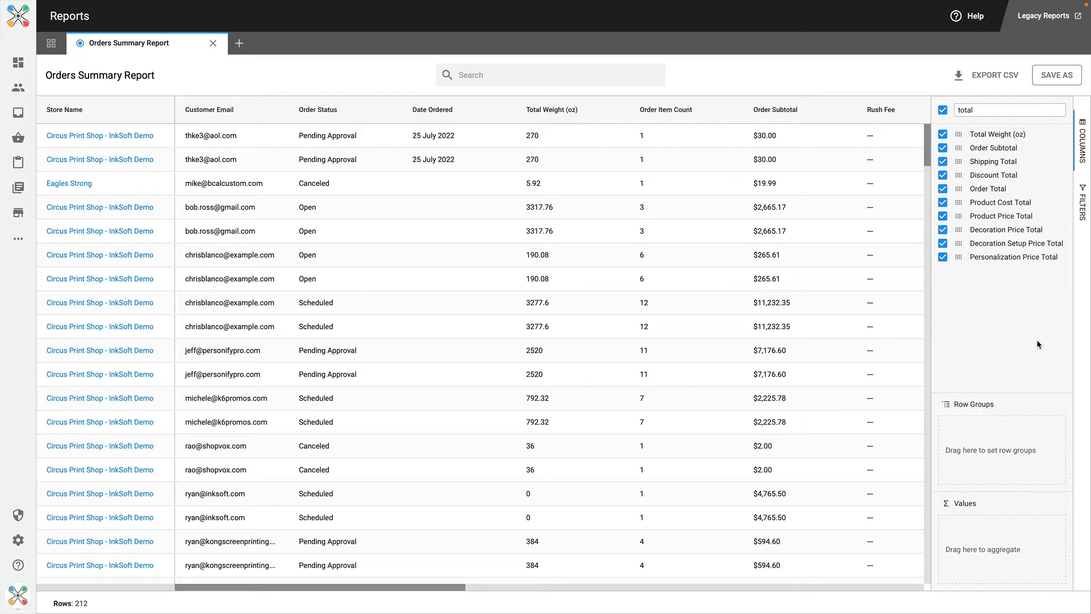
left_click_drag(975, 110, 946, 110)
key("BackSpace")
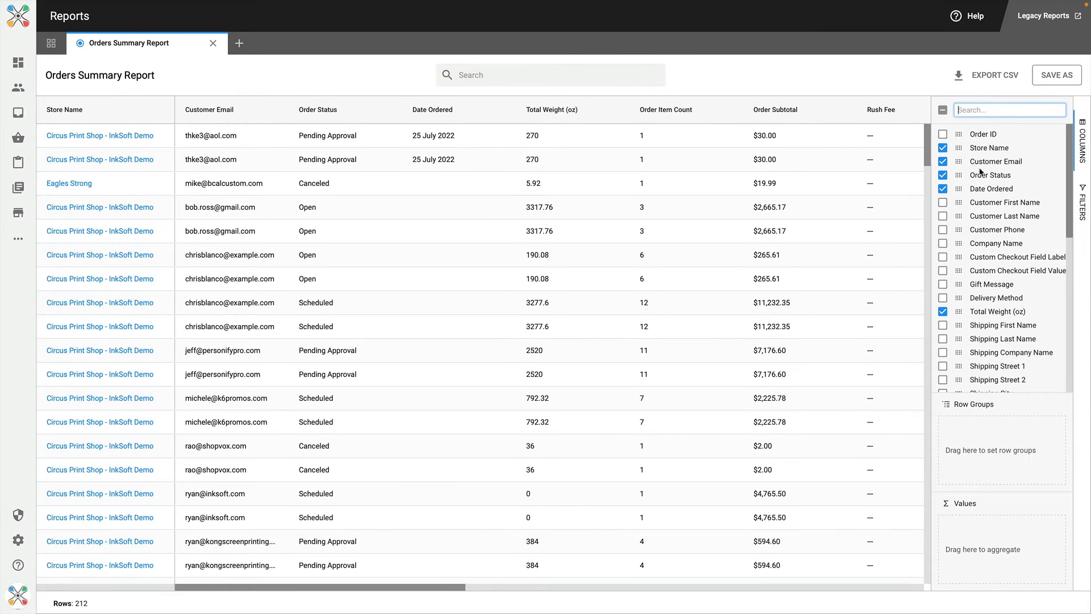
left_click_drag(958, 147, 988, 442)
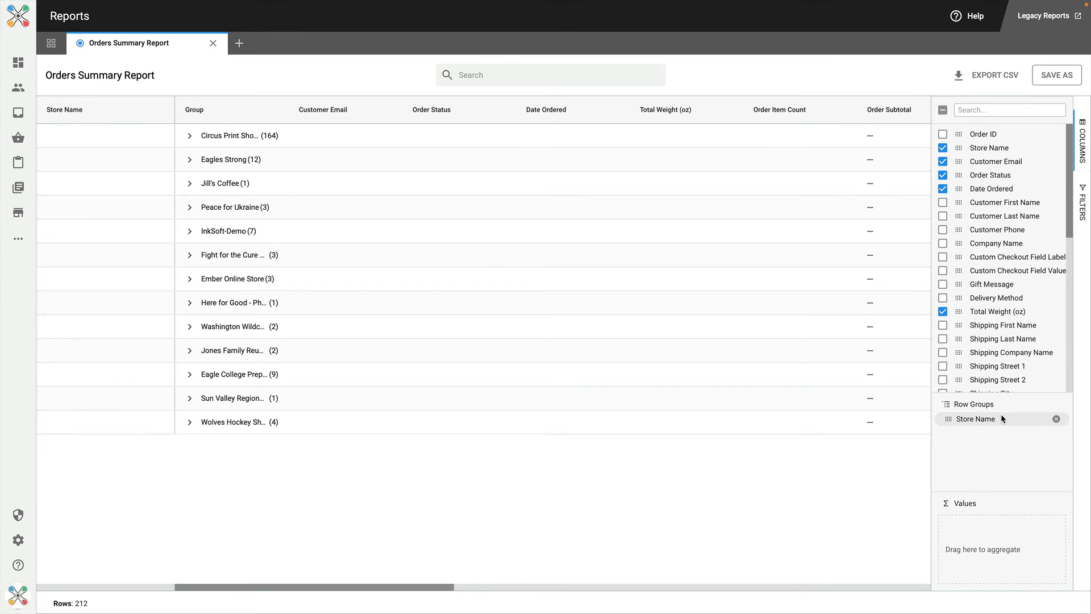
scroll(827, 278, "right", 1)
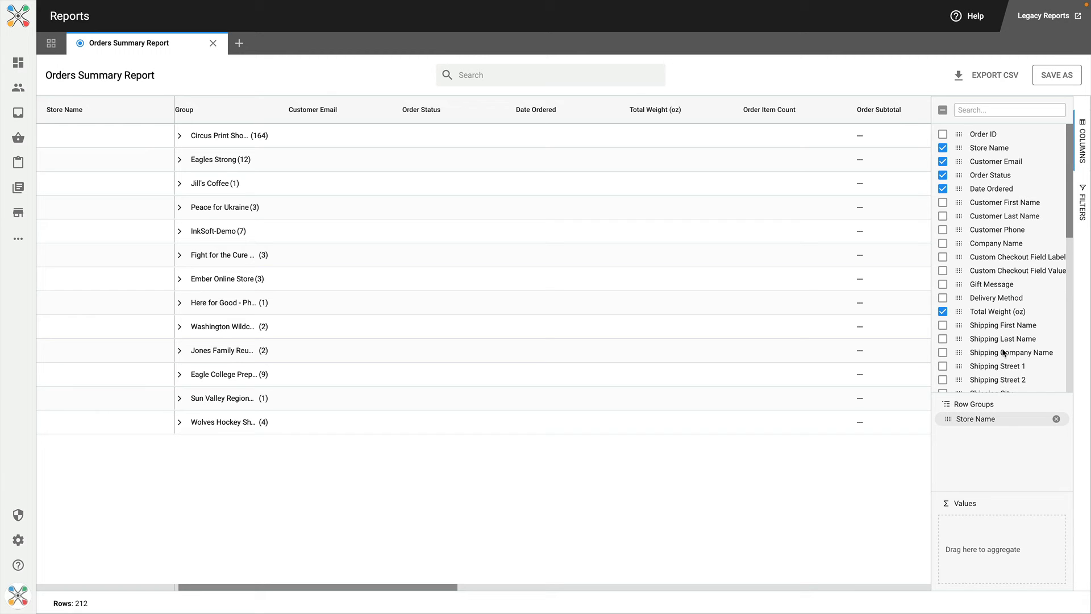
Narrow the column choices to "total" and aggregate Order Total as a sum for each store group.
left_click(1000, 110)
type("total")
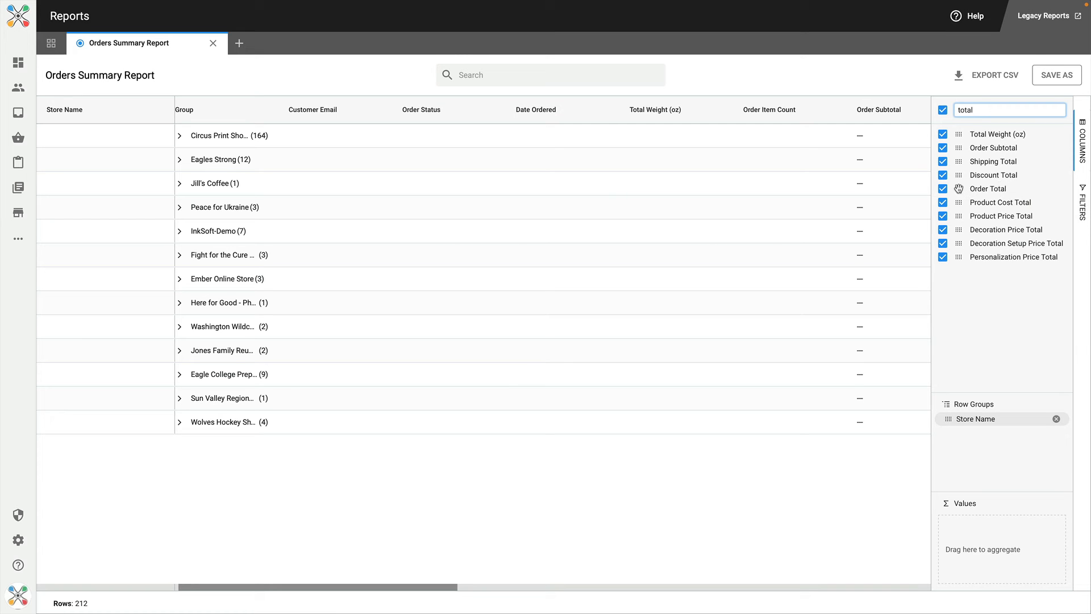
left_click_drag(957, 188, 982, 540)
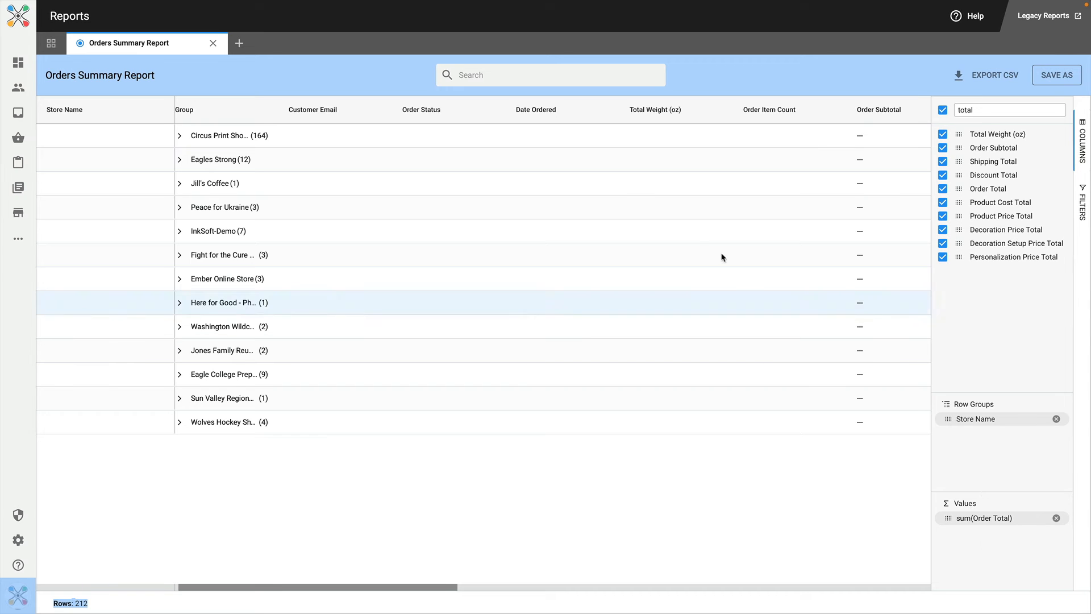
scroll(611, 171, "right", 10)
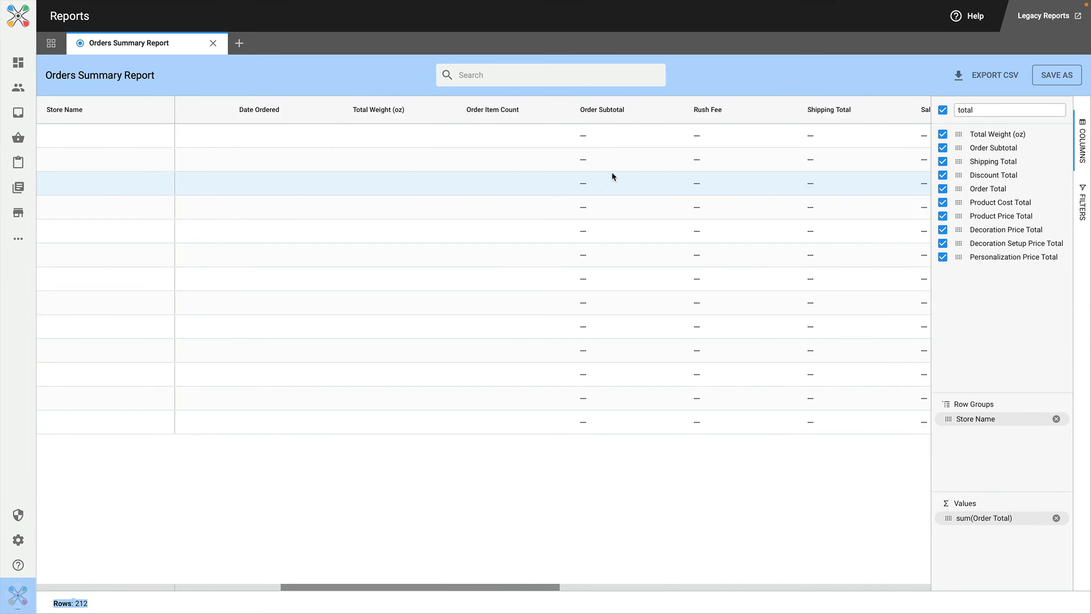
scroll(612, 172, "right", 10)
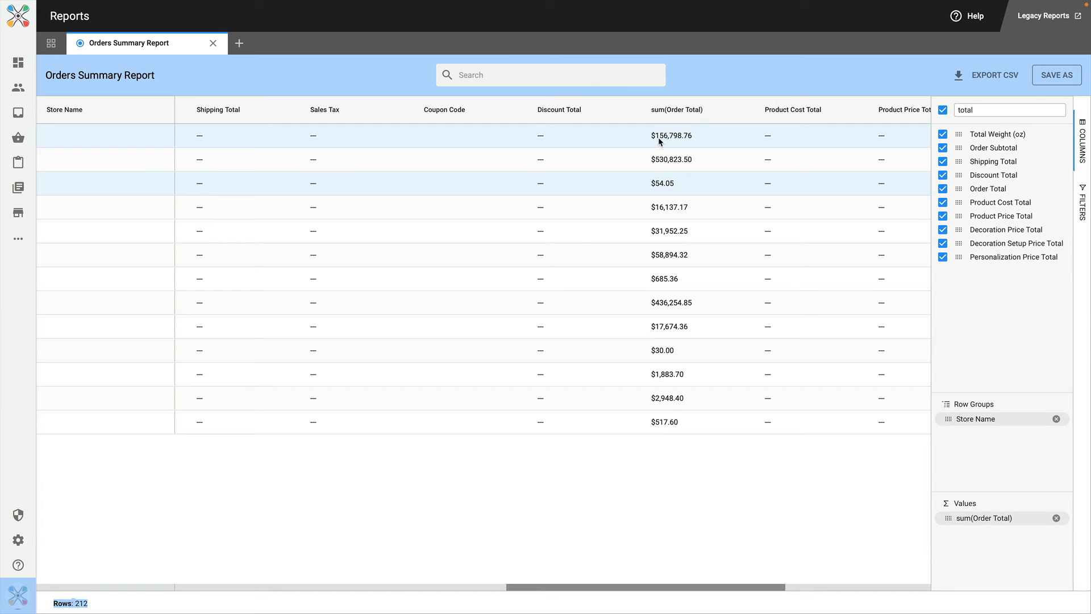
Switch the Order Total aggregation to avg, and clear it together with the Store Name row group.
left_click(1003, 519)
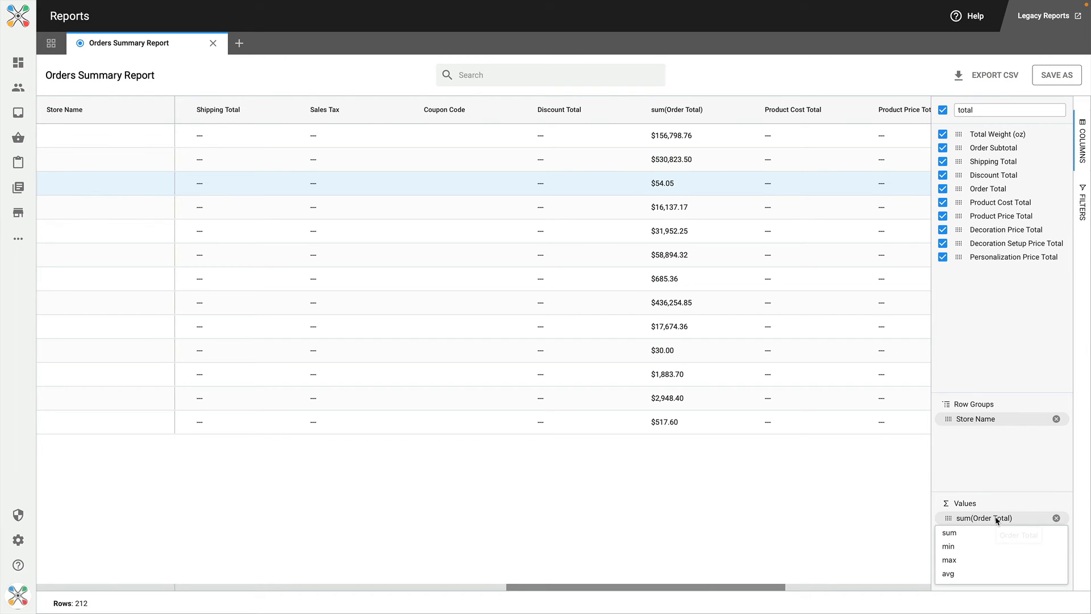
left_click(955, 574)
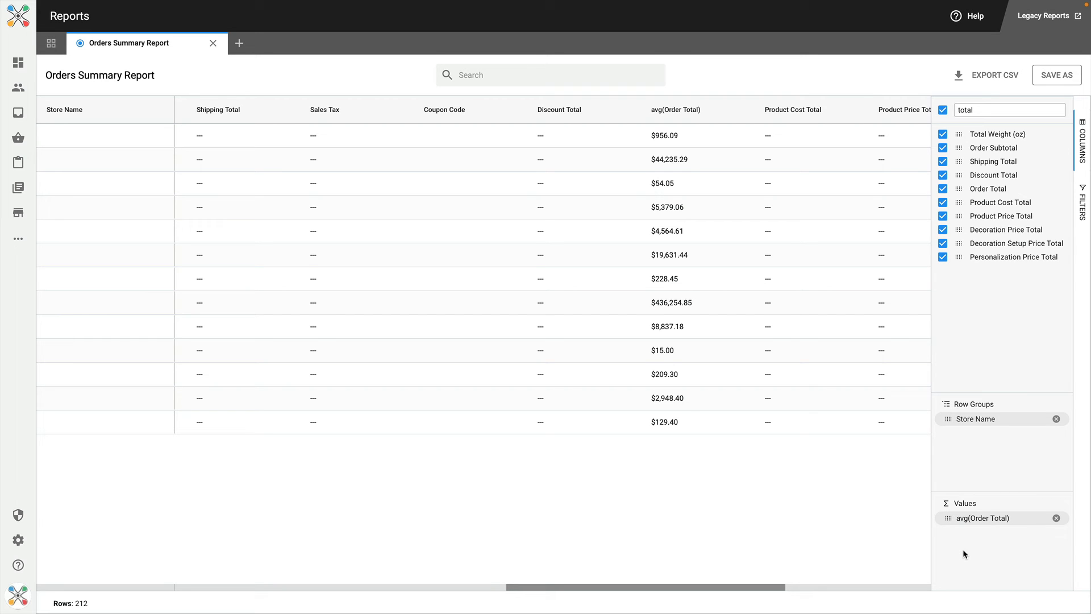
left_click(1056, 518)
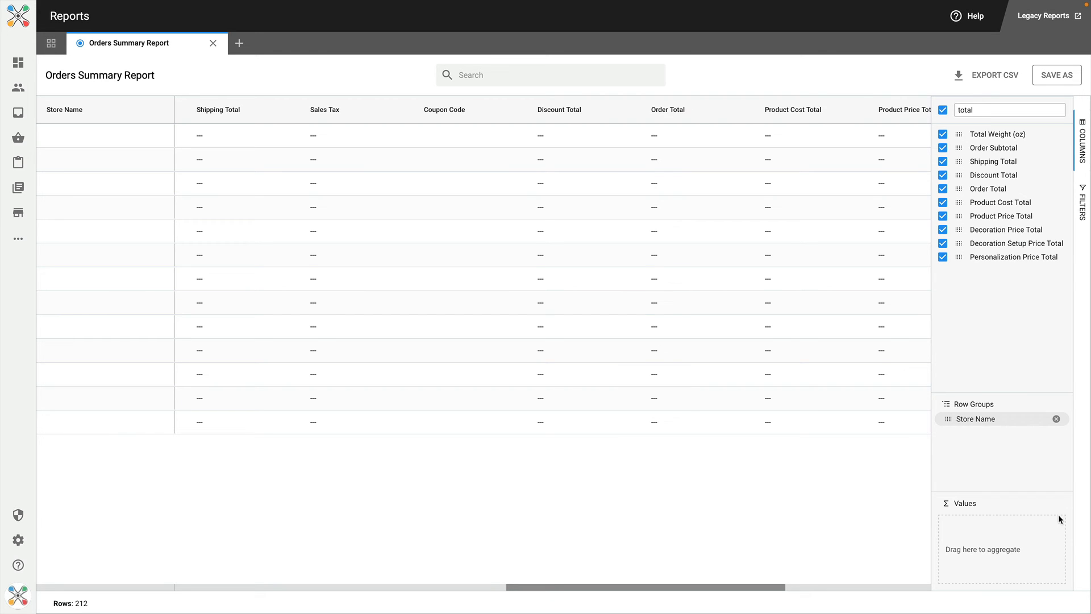
left_click(1055, 419)
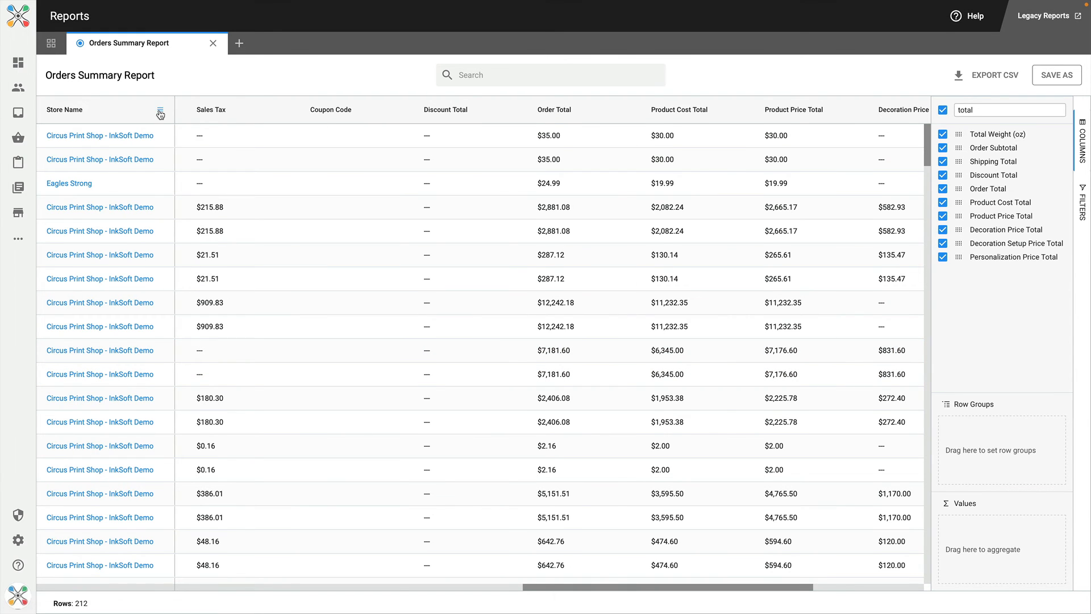
left_click(160, 113)
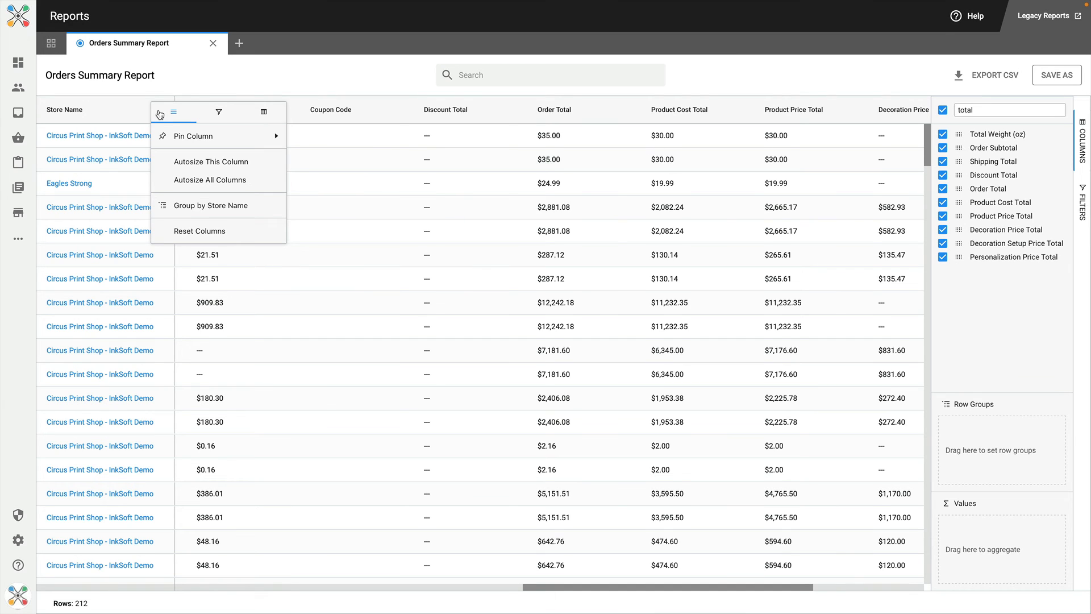
left_click(212, 80)
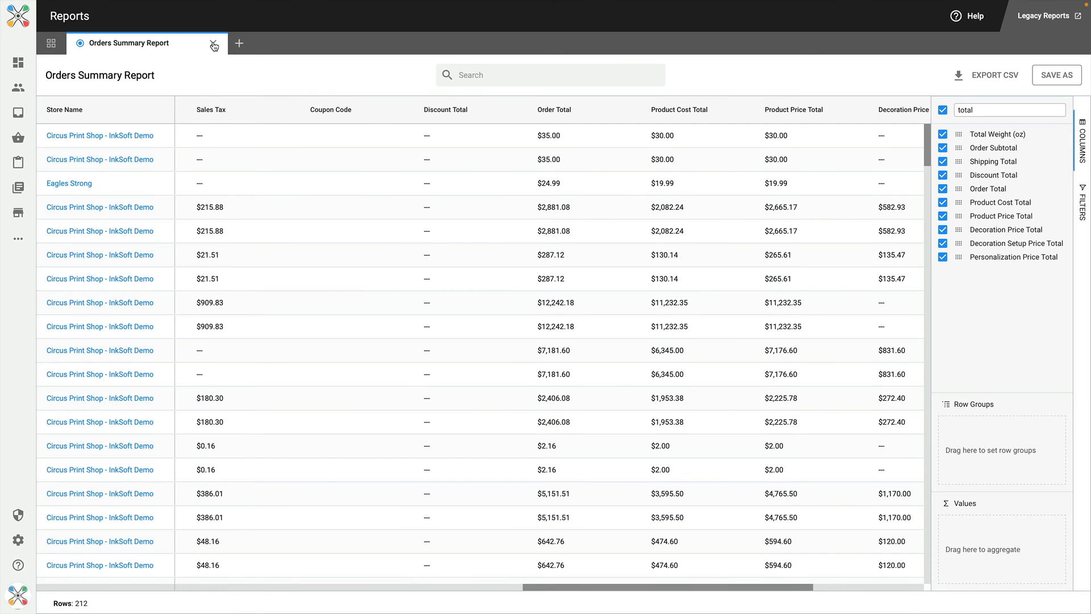
left_click(213, 44)
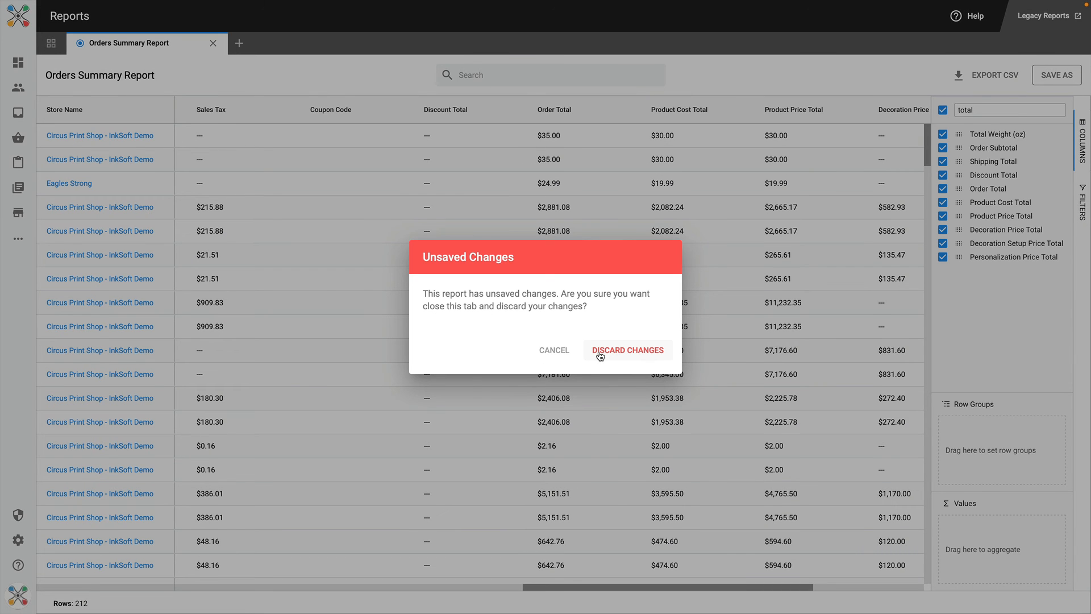
left_click(554, 350)
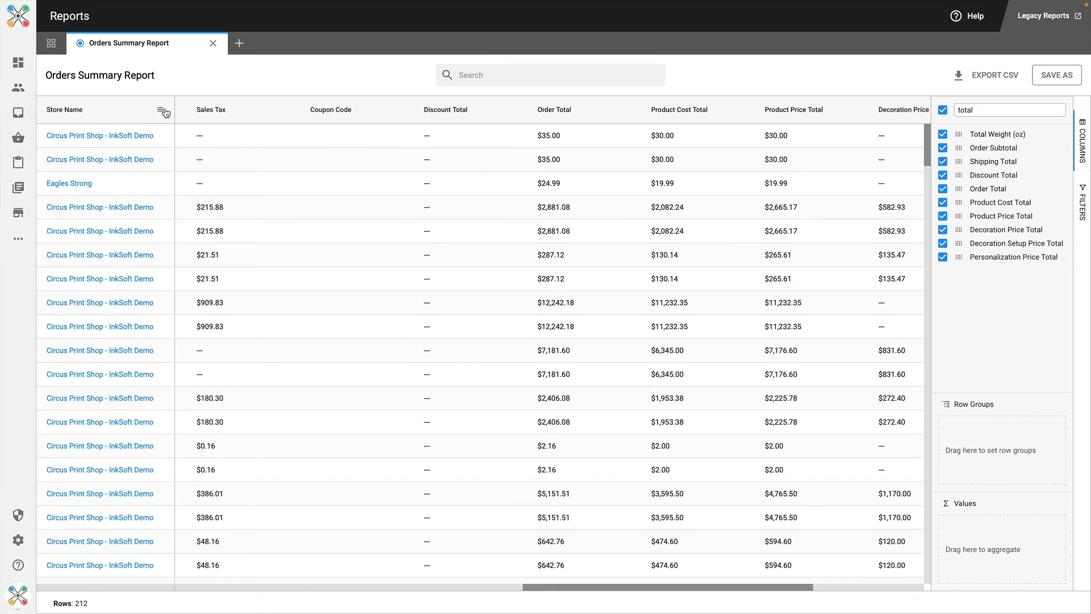
Sort the report by Store Name in ascending order and show that column's filter choices.
left_click(162, 112)
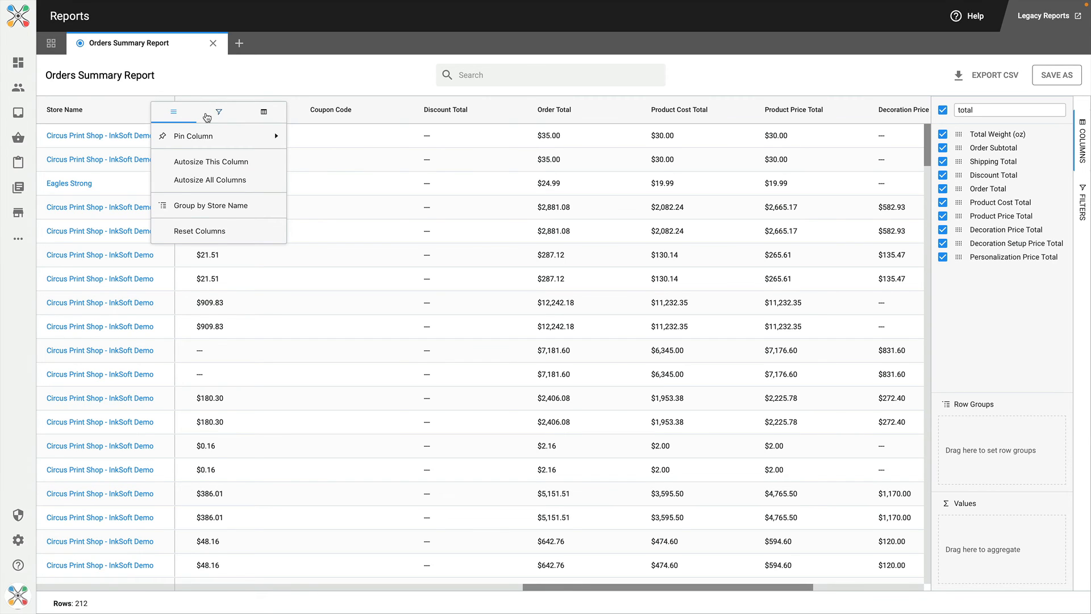
left_click(130, 107)
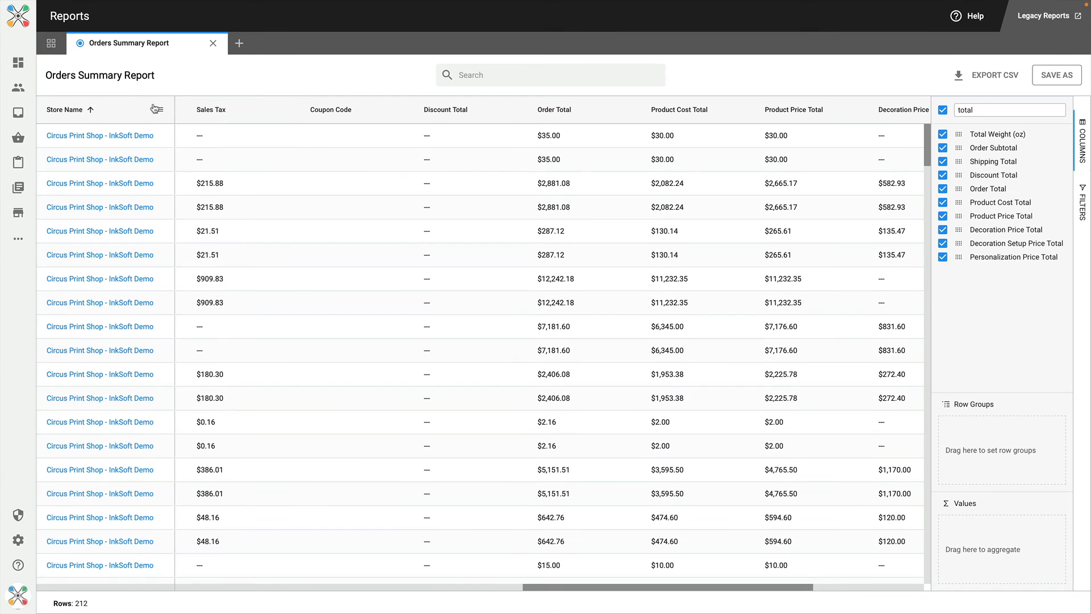
left_click(162, 112)
mouse_move(184, 137)
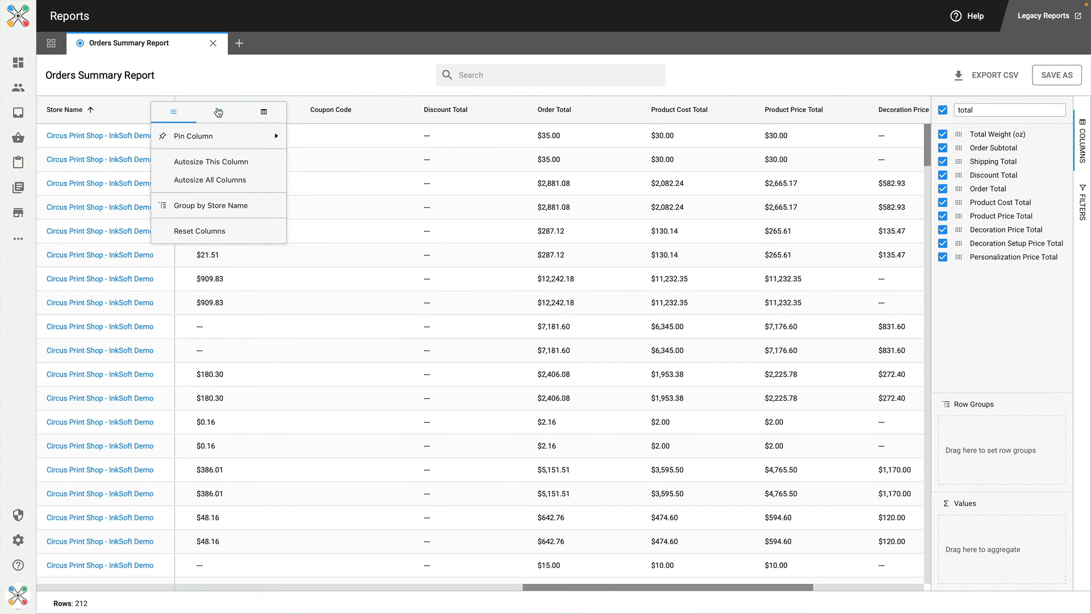
left_click(219, 112)
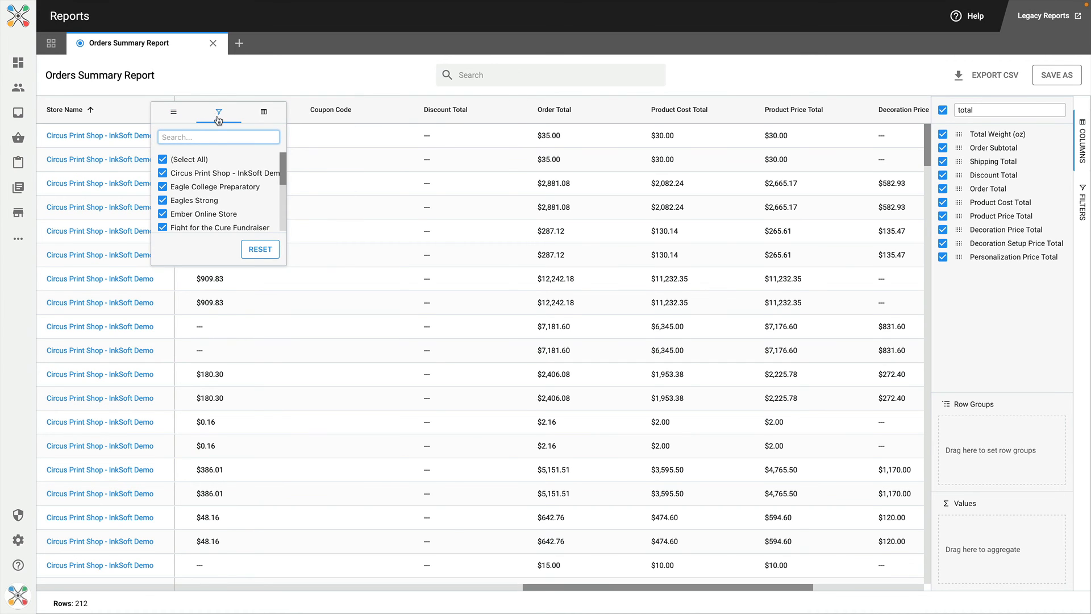
Show the Customer First Name column using the column chooser within the Store Name column's own options.
left_click(262, 115)
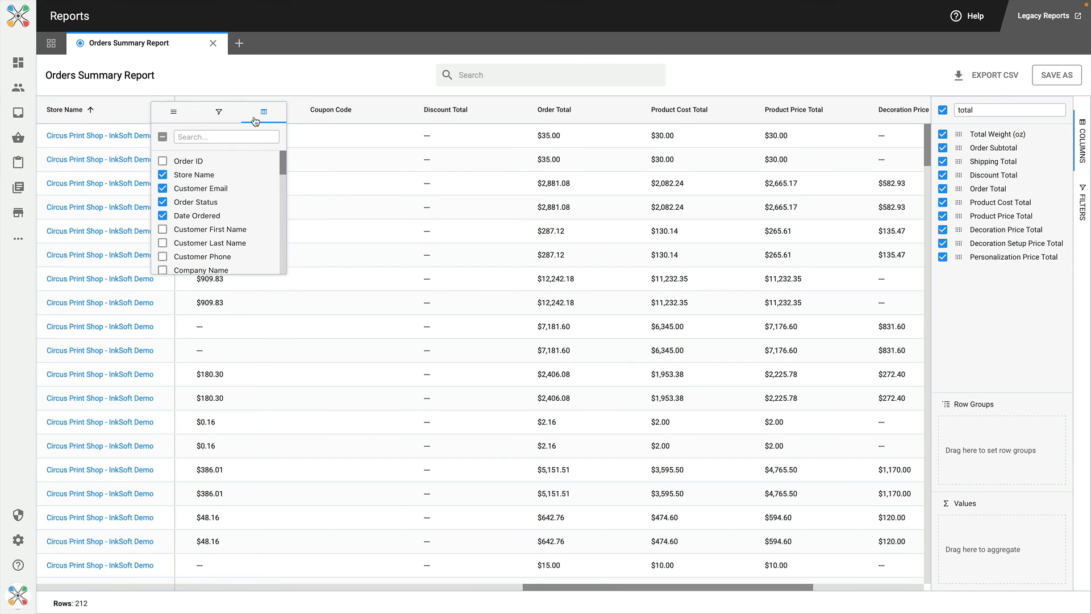
left_click(162, 230)
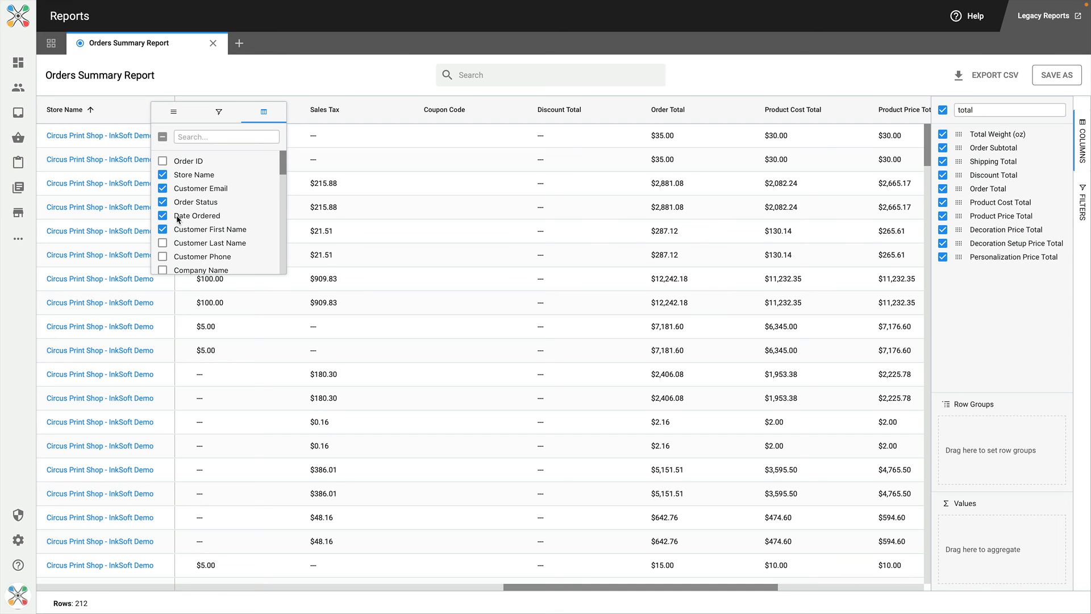
left_click(332, 65)
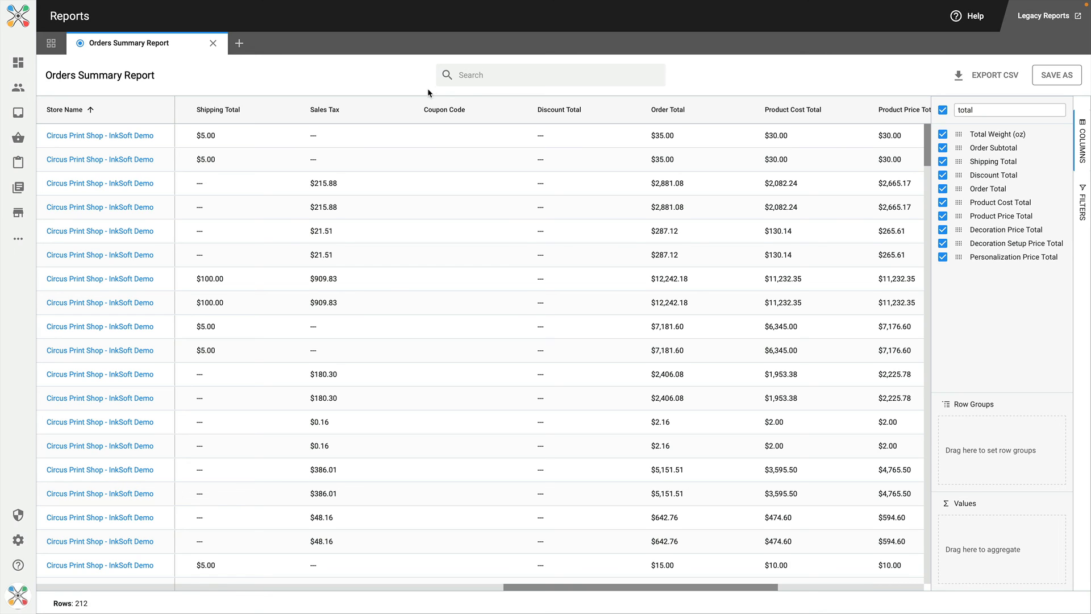
Close the Orders Summary Report and discard its unsaved changes.
left_click(213, 43)
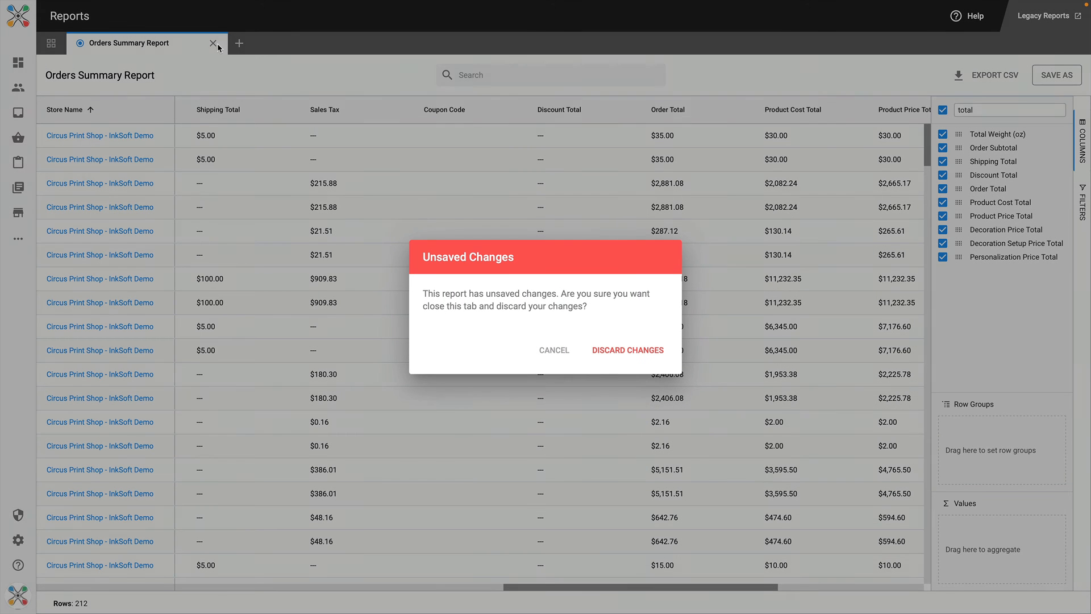
left_click(617, 351)
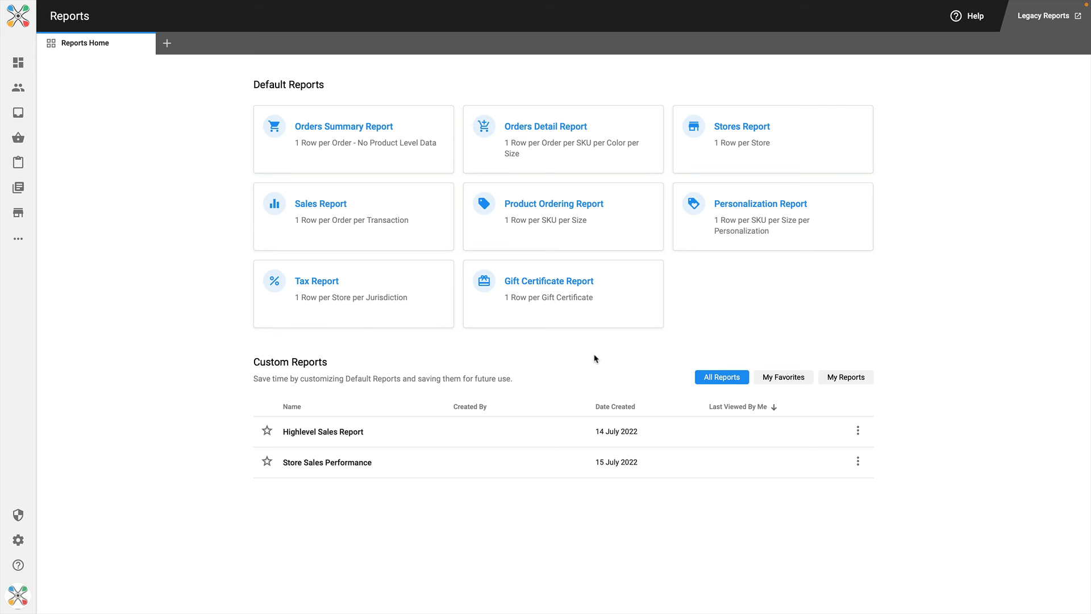
Hide the Date Ordered column in the Store Sales Performance custom report and save the report.
left_click(328, 464)
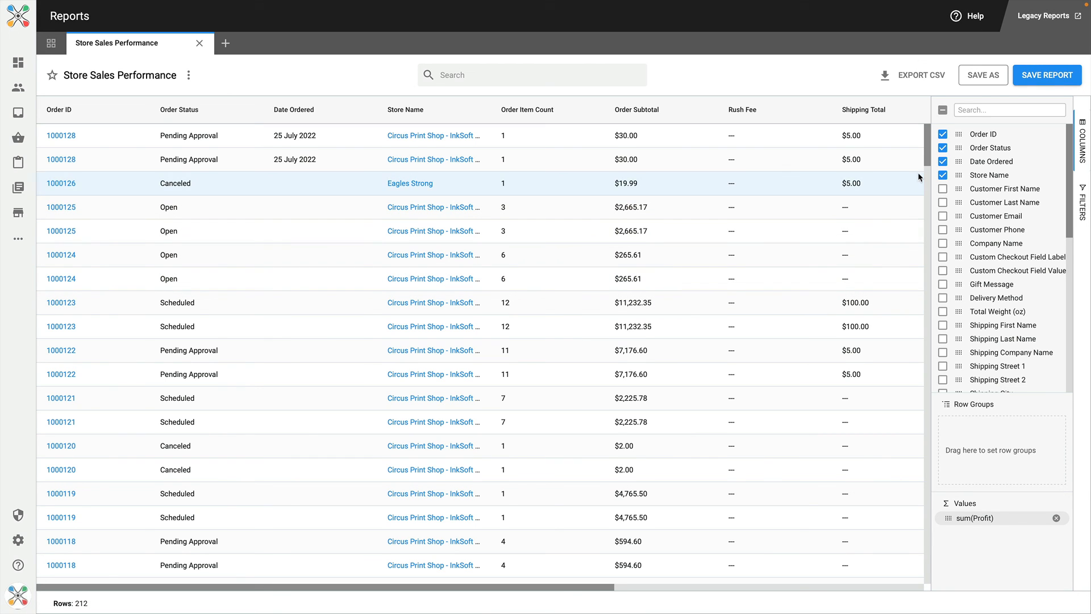
left_click(943, 161)
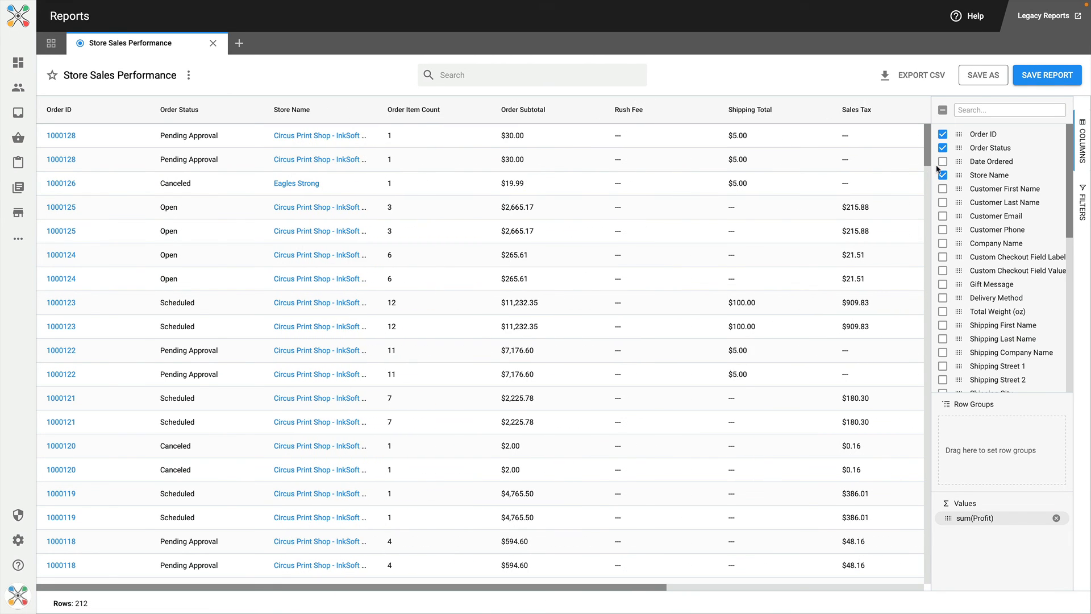
left_click(1040, 76)
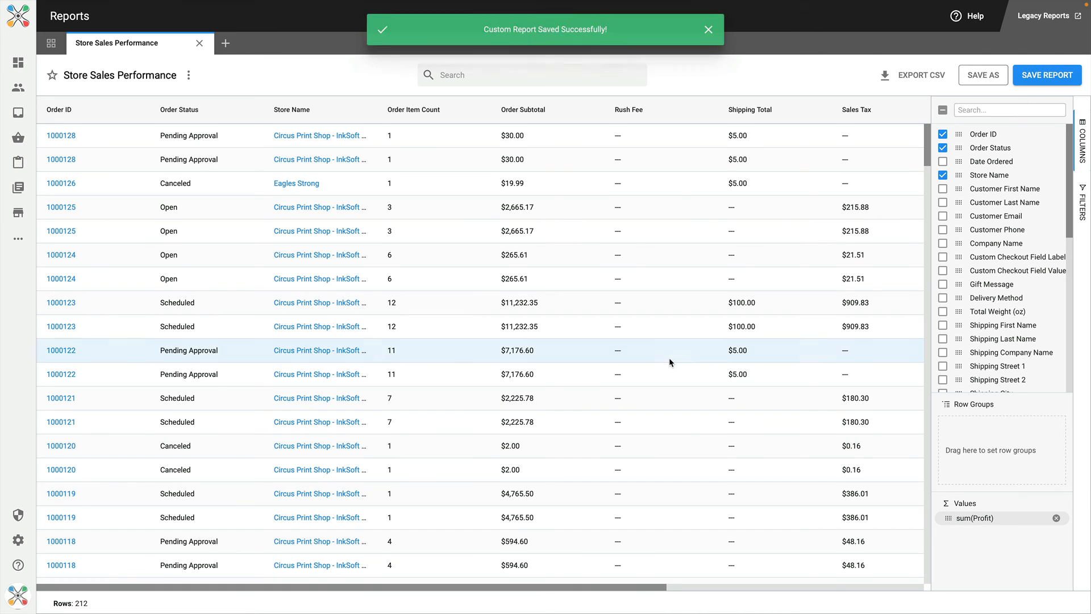